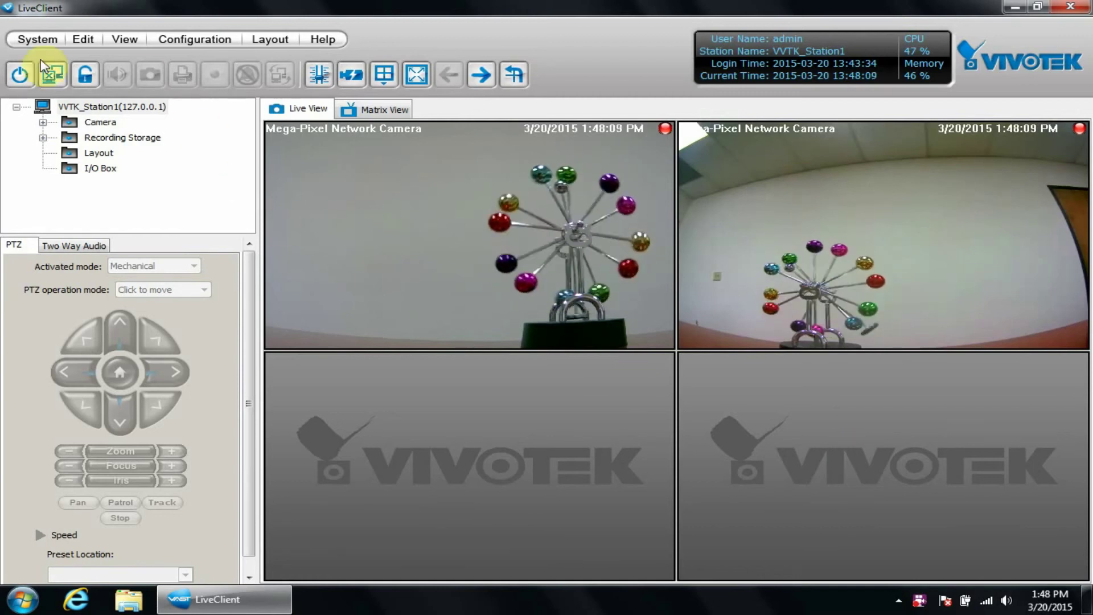
- Launch Playback from the System menu, then exit it and confirm closing
click(38, 38)
click(353, 152)
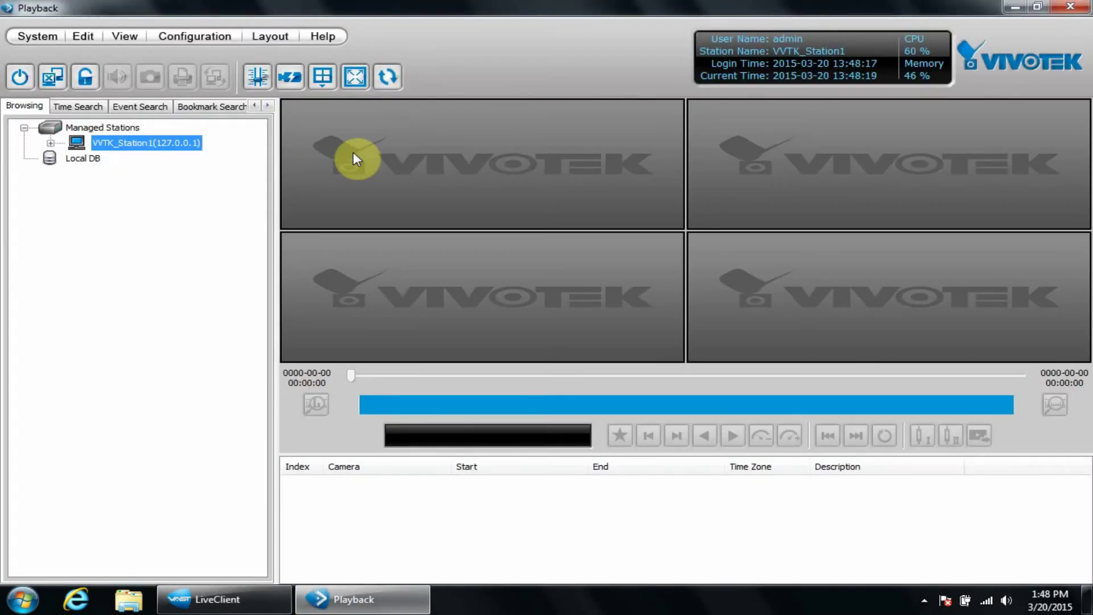
click(1070, 6)
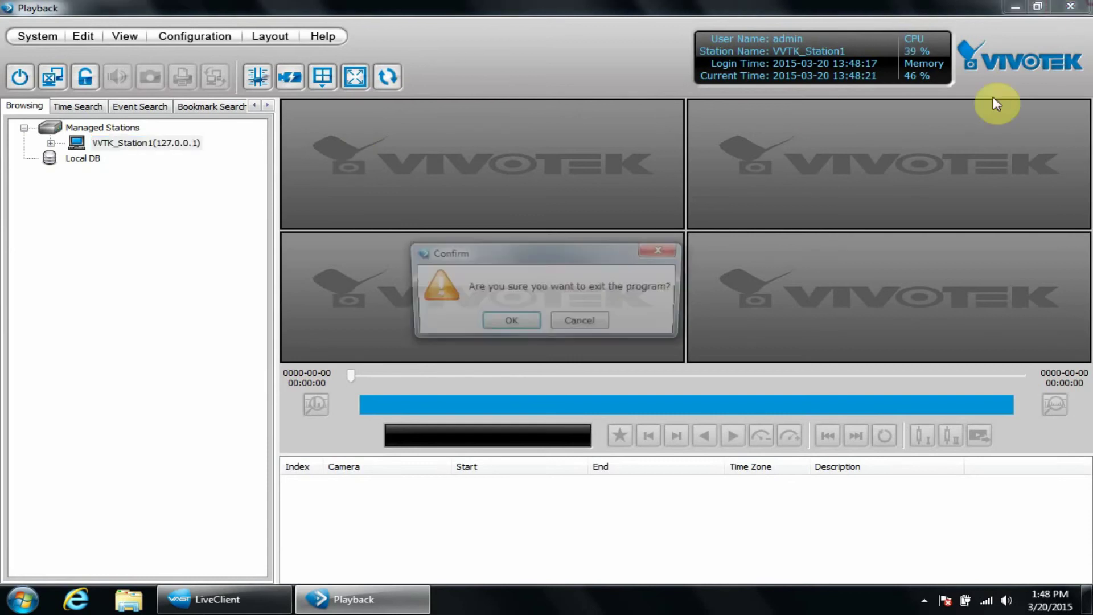
click(530, 323)
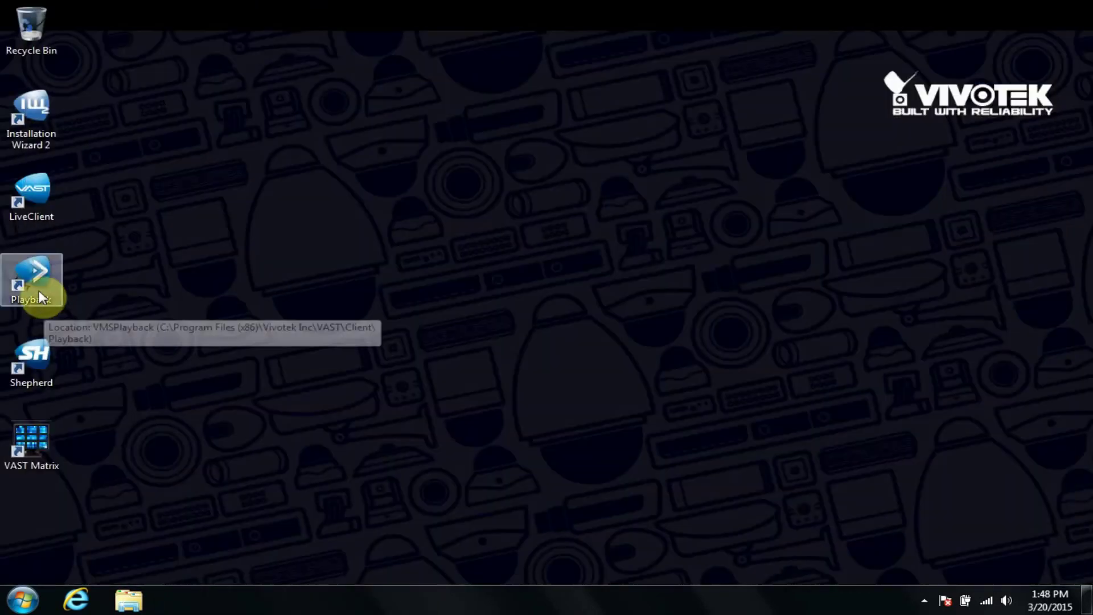
- Start Playback from its desktop icon and log in to the local station
double_click(39, 289)
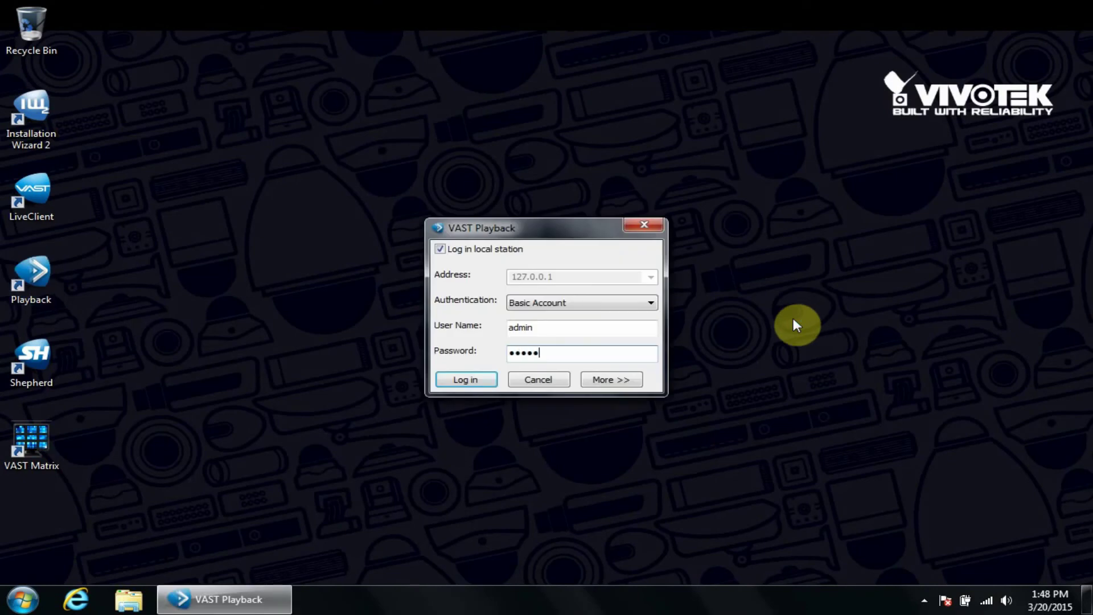
key(Return)
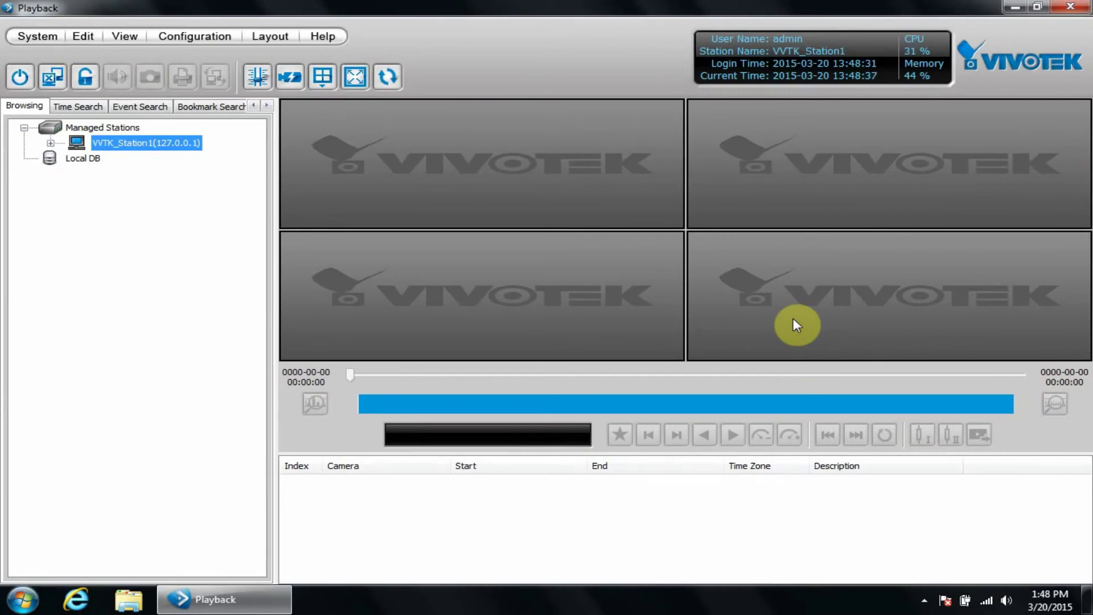
- Expand the station, Cameras and first Mega-Pixel Network Camera, and play its 2015-03-20 recording
click(50, 143)
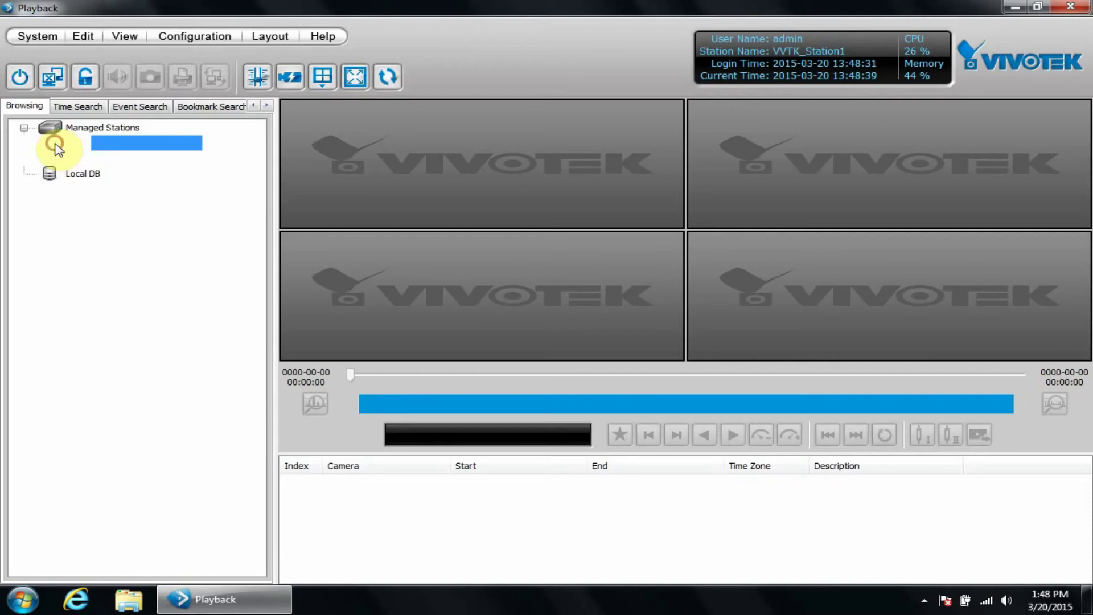
click(77, 159)
click(101, 174)
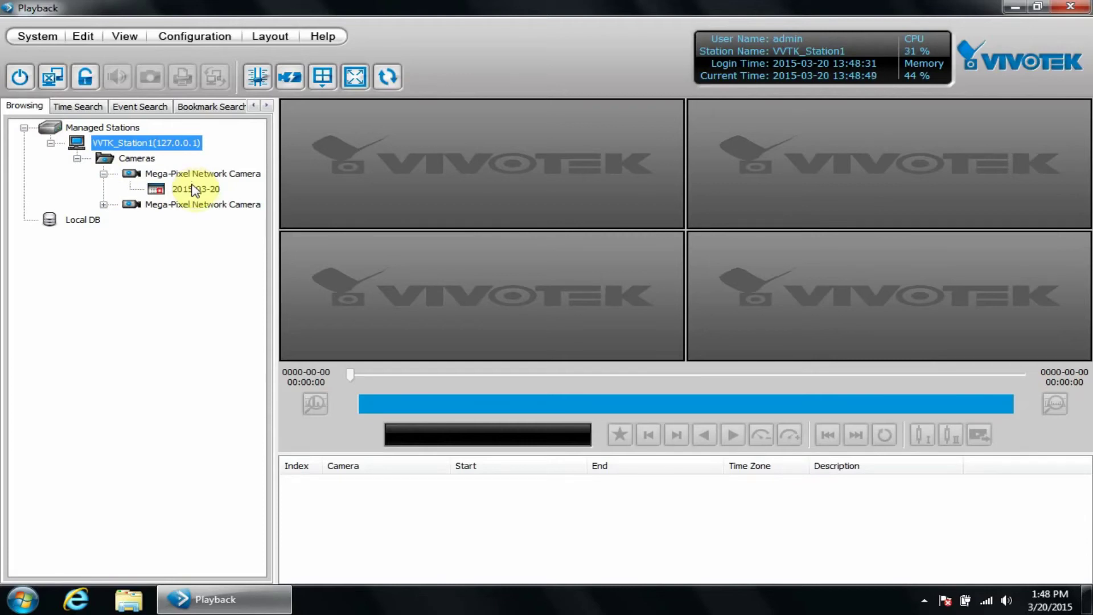
double_click(194, 190)
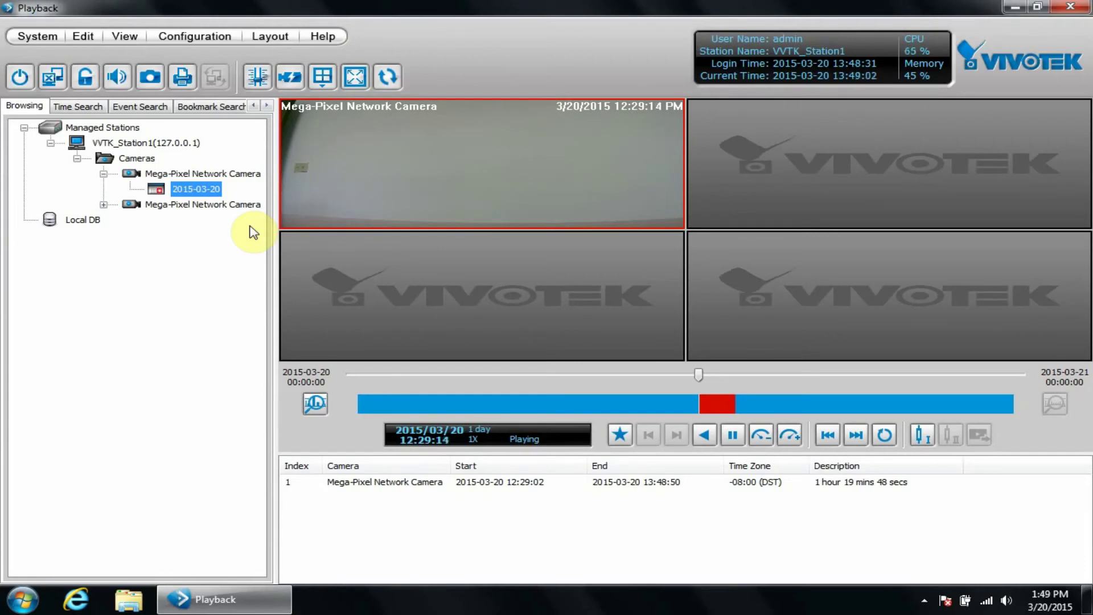
- Zoom the timeline to 12:54:04–14:26:36 and rewind playback to about 12:56:40
scroll(744, 403, up, 3)
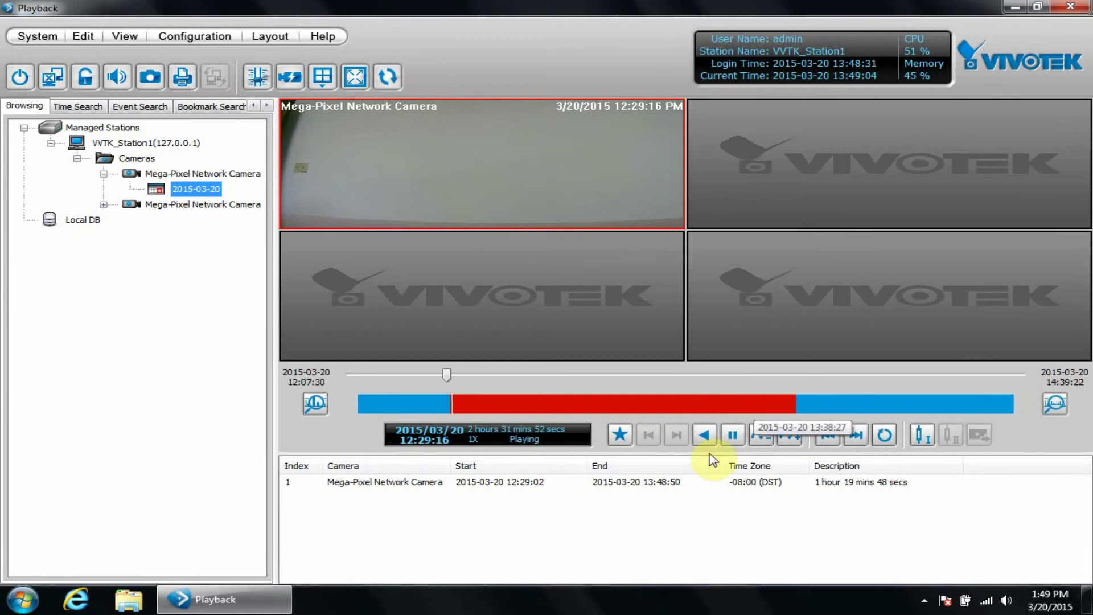
drag(710, 405, 807, 406)
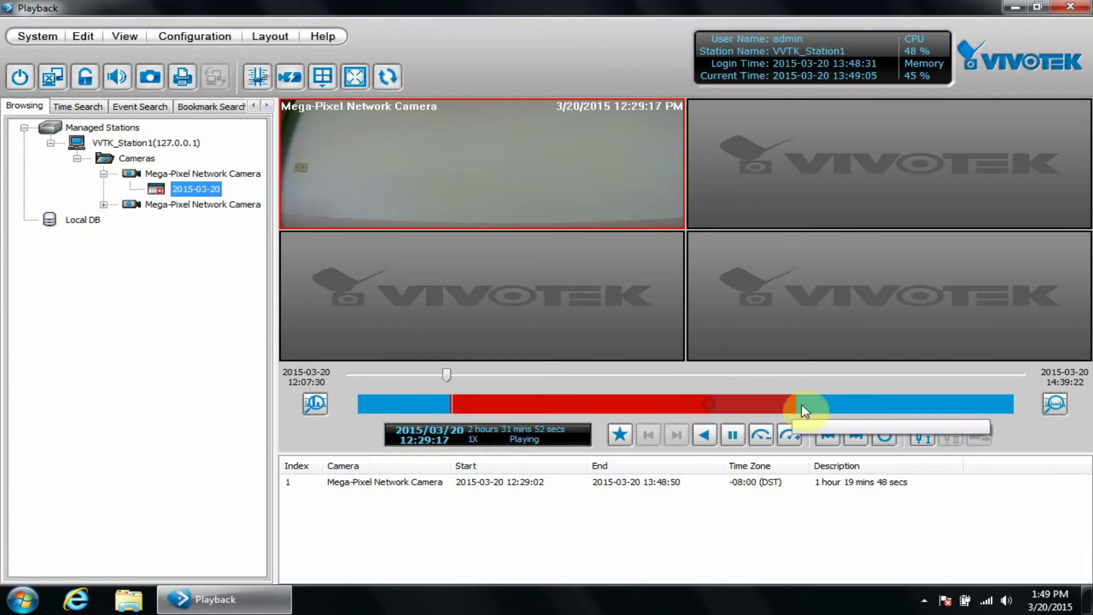
click(1053, 406)
click(1053, 405)
click(315, 404)
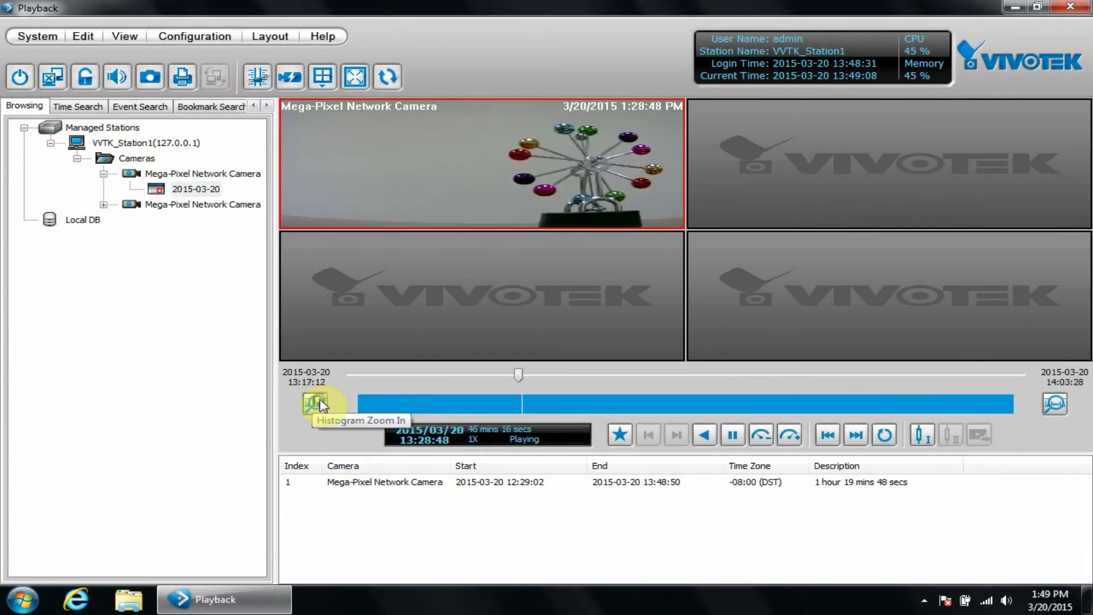
click(319, 404)
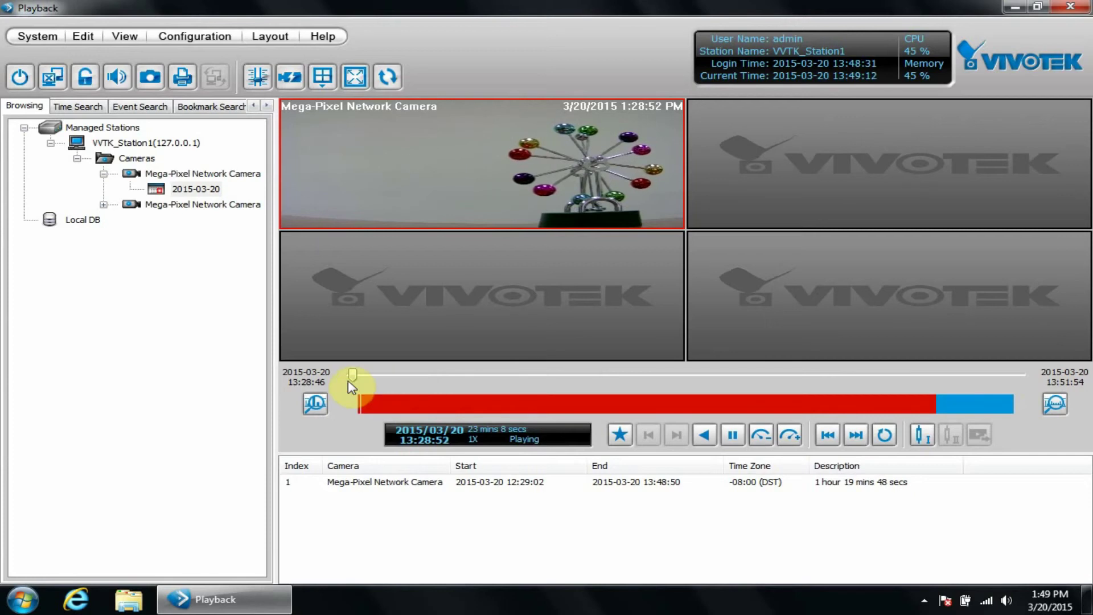
click(1054, 406)
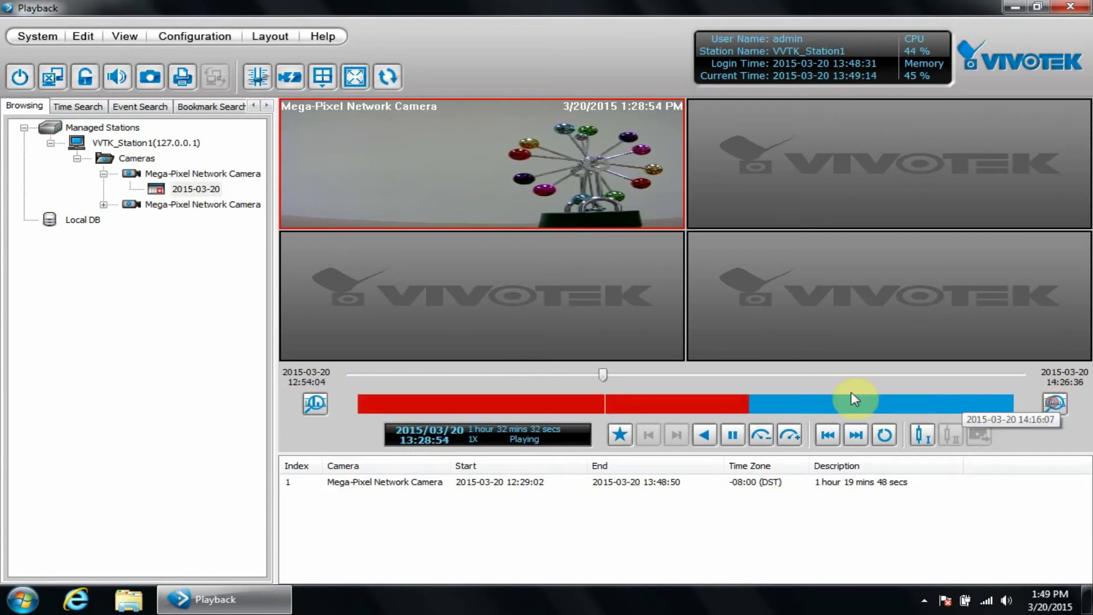
drag(600, 374, 388, 374)
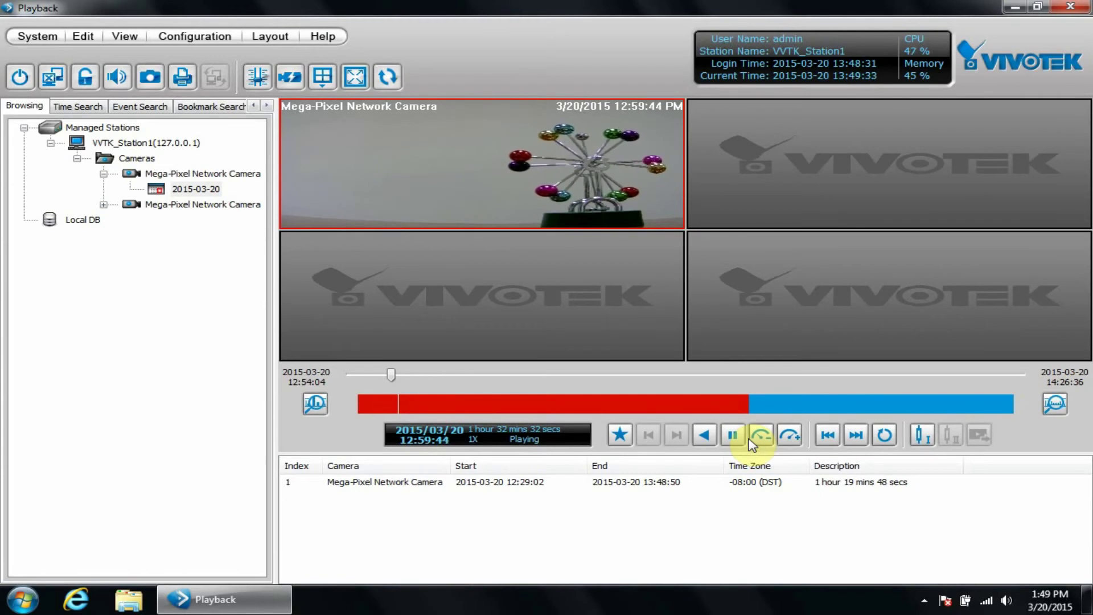
drag(391, 375, 370, 375)
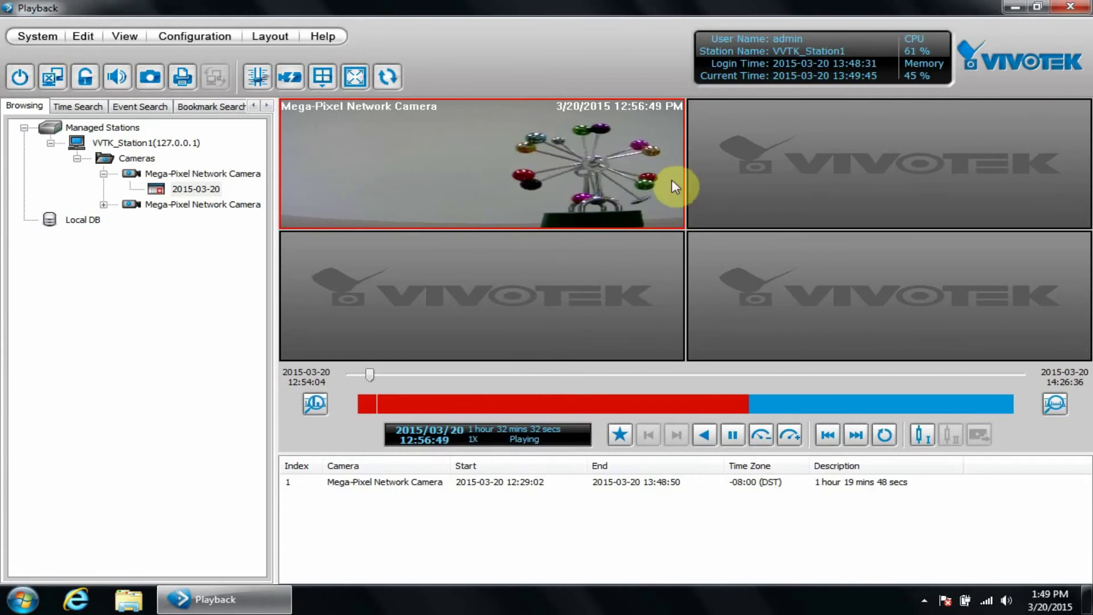
- Play the second Mega-Pixel camera's 2015-03-20 recording in the top-right pane, then activate each pane
click(103, 204)
click(156, 220)
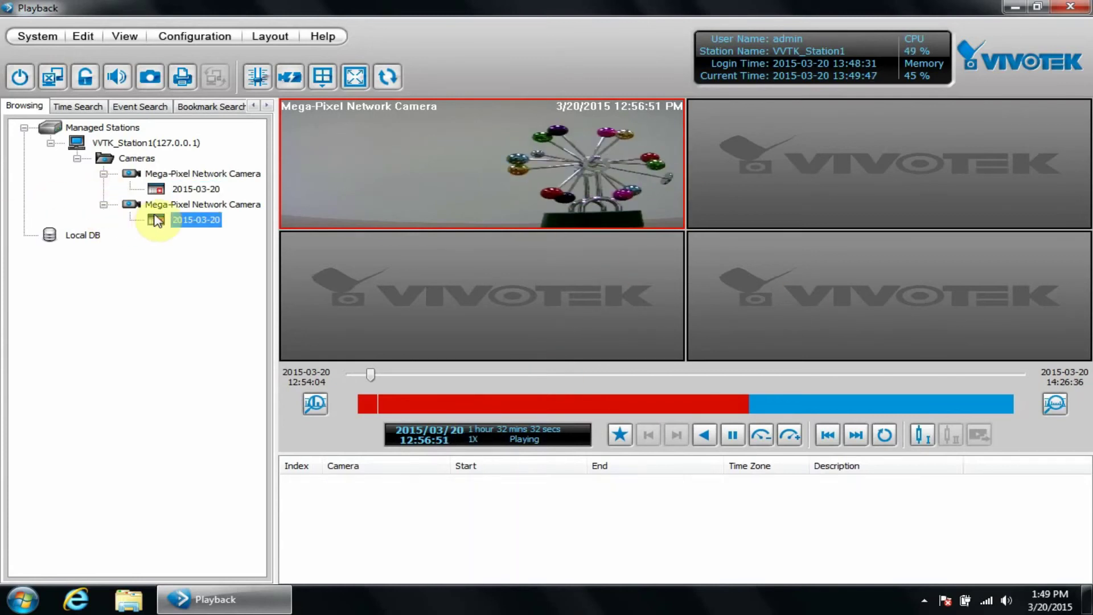
double_click(156, 220)
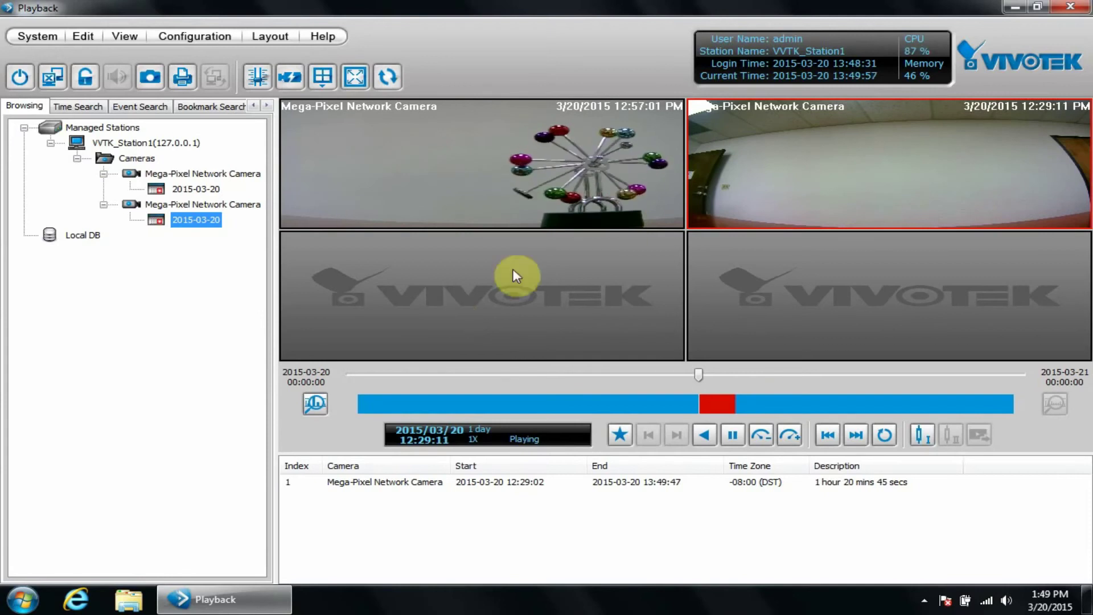
click(573, 182)
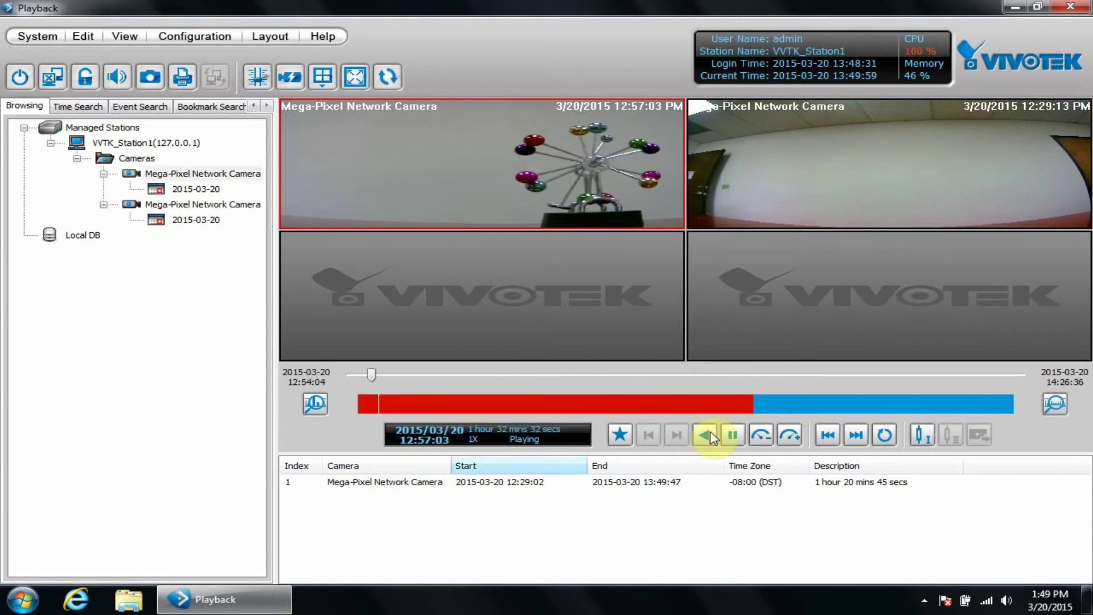
click(769, 223)
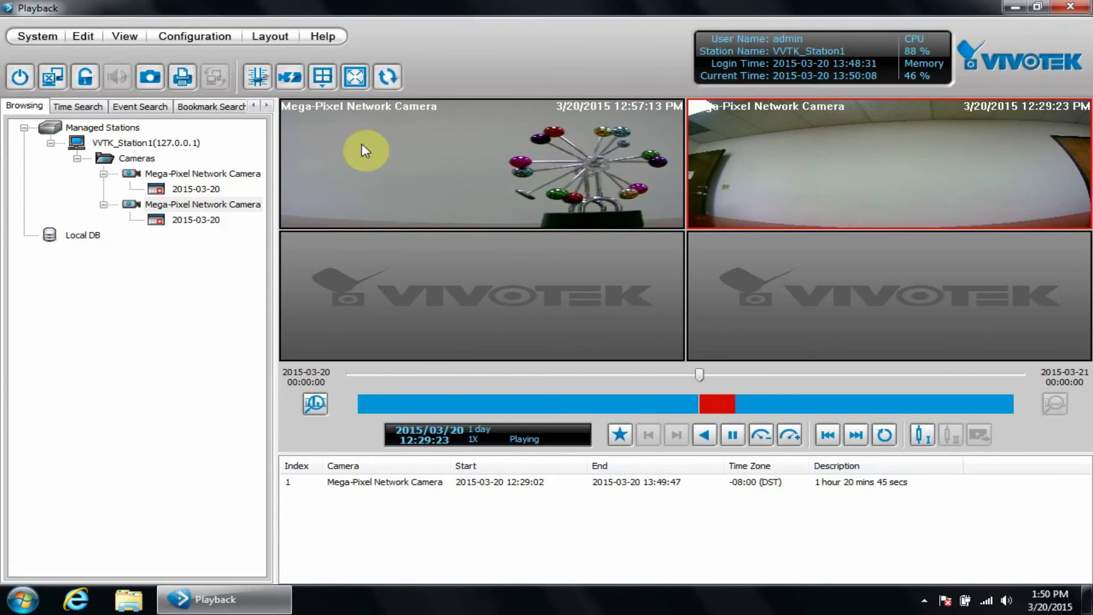
- Switch to a 3x3 grid with the room camera middle-right and ferris-wheel camera bottom-middle
click(322, 78)
click(356, 224)
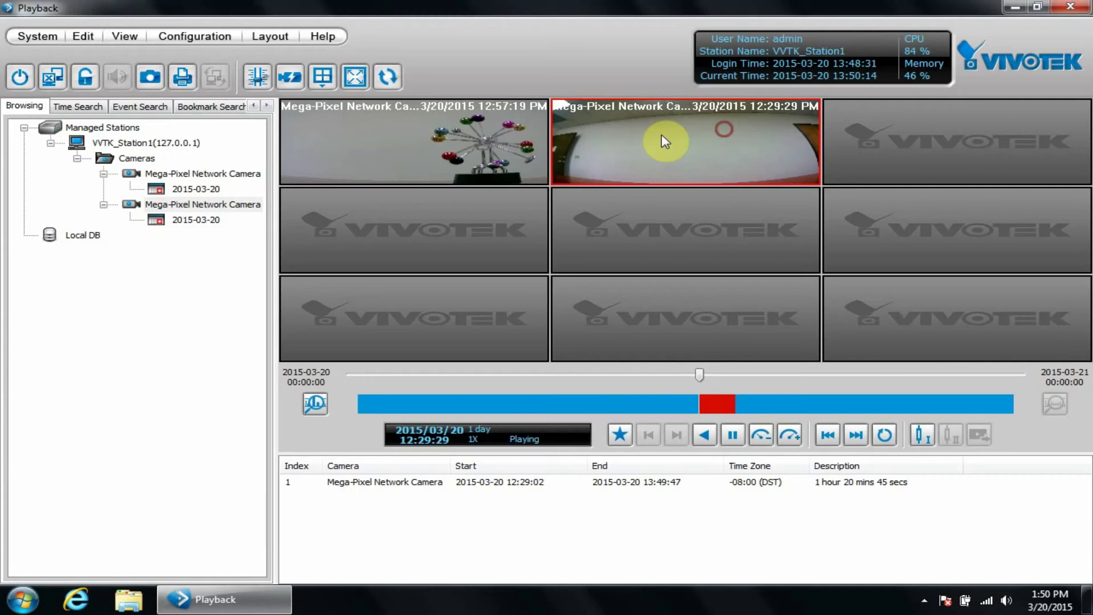
drag(665, 141, 512, 142)
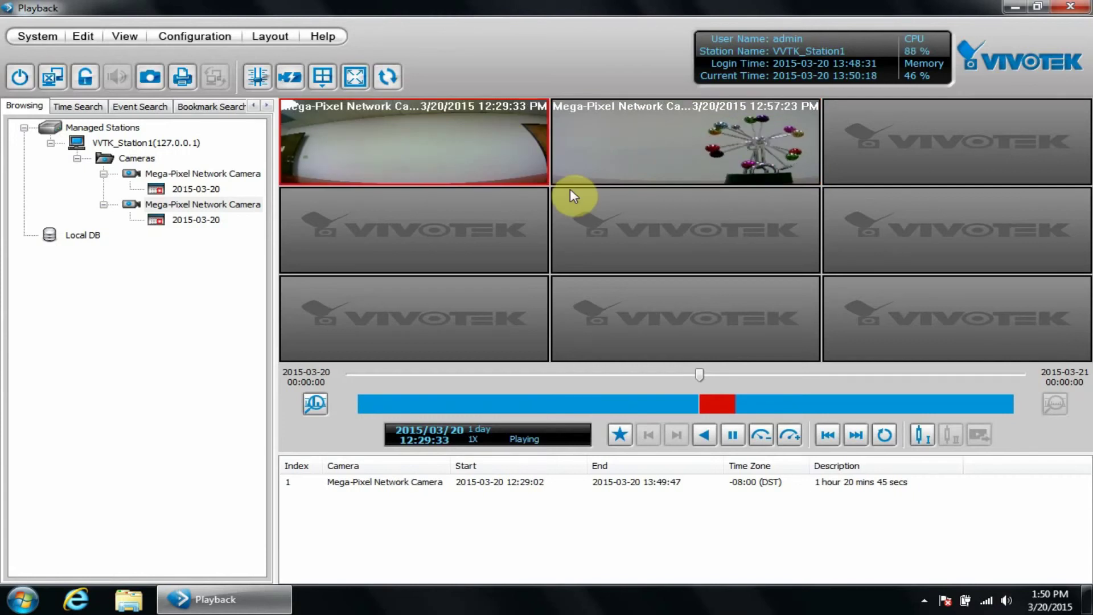
drag(572, 180, 717, 324)
click(470, 139)
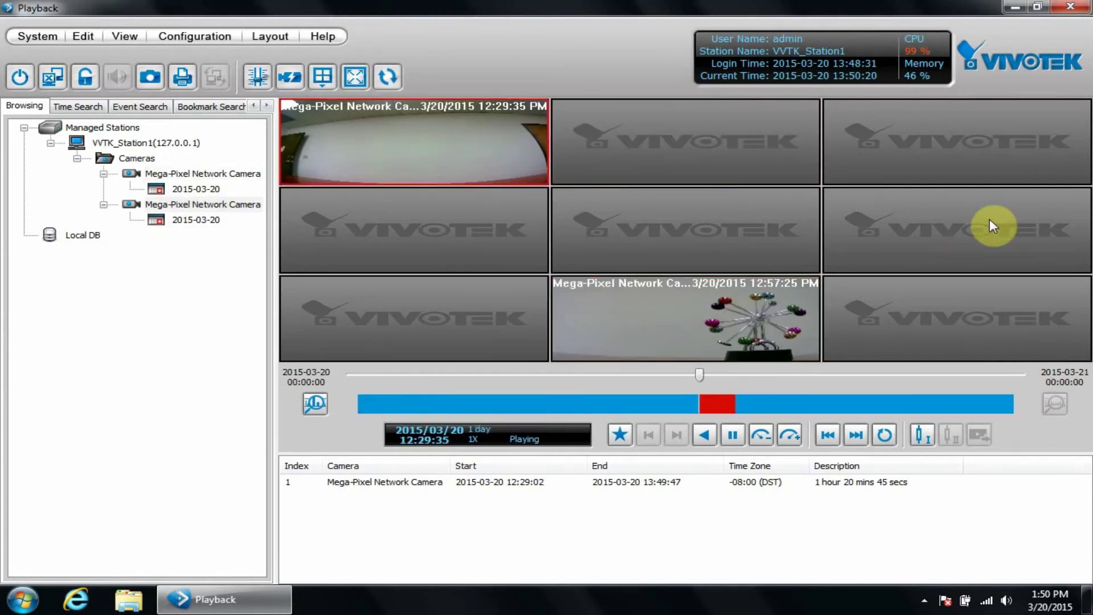
click(990, 223)
drag(535, 164, 878, 217)
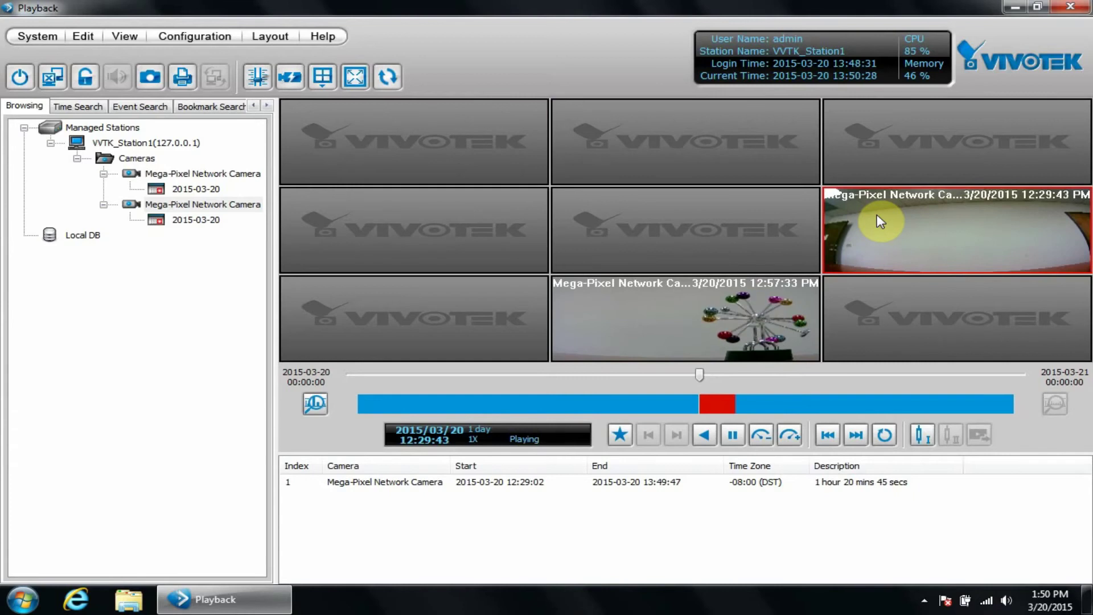
- Show the ferris-wheel camera in single view and enable picture-in-picture on the wheel's hub
right_click(682, 309)
click(734, 341)
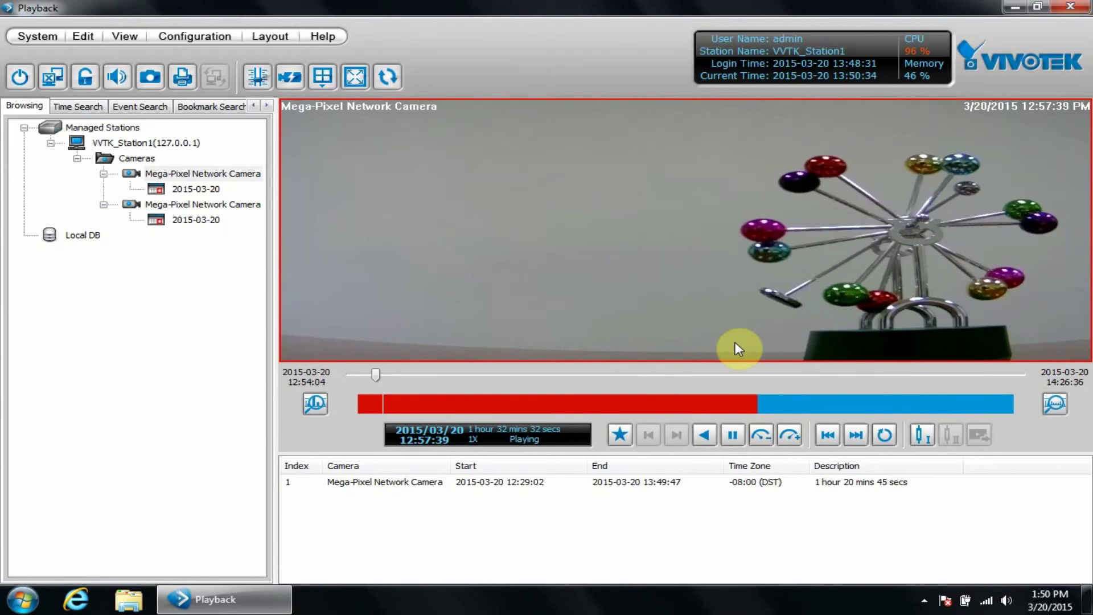
right_click(678, 222)
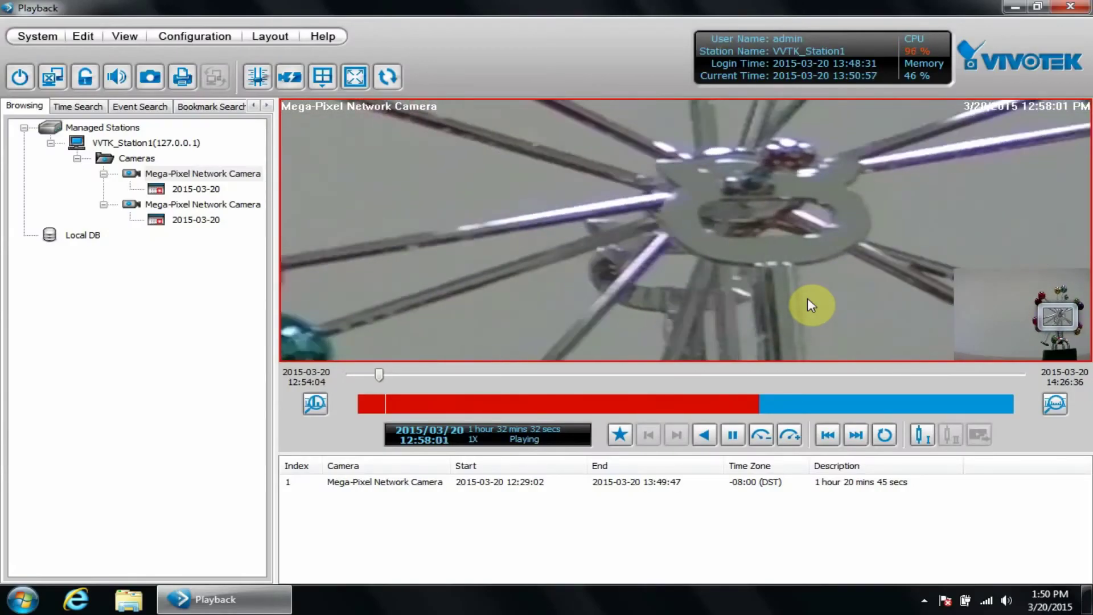
- Turn off picture-in-picture and take a snapshot of the full current frame
right_click(809, 299)
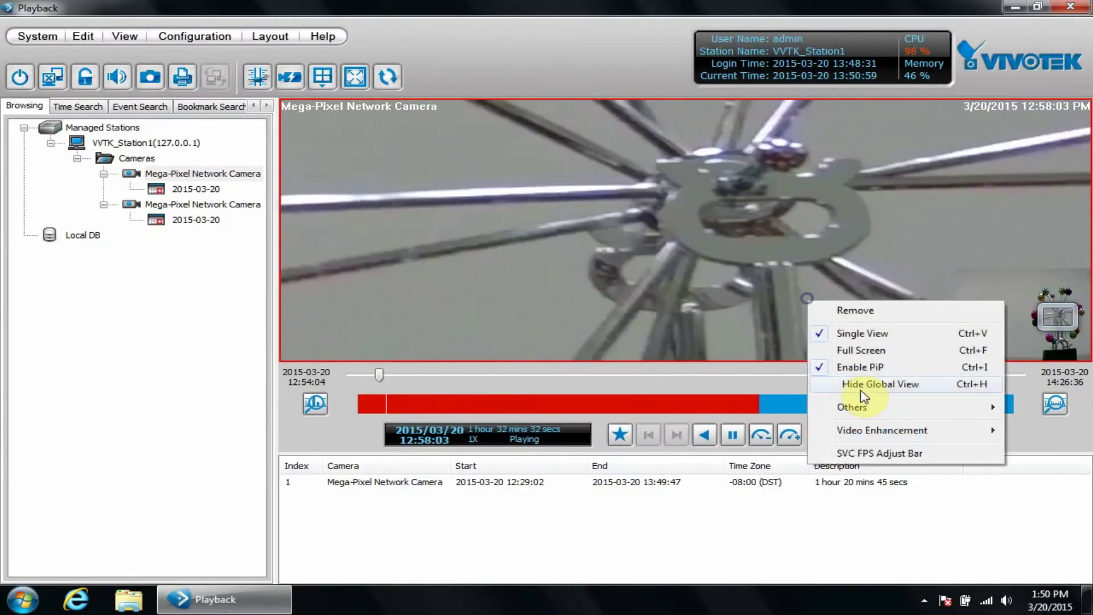
click(859, 367)
right_click(746, 274)
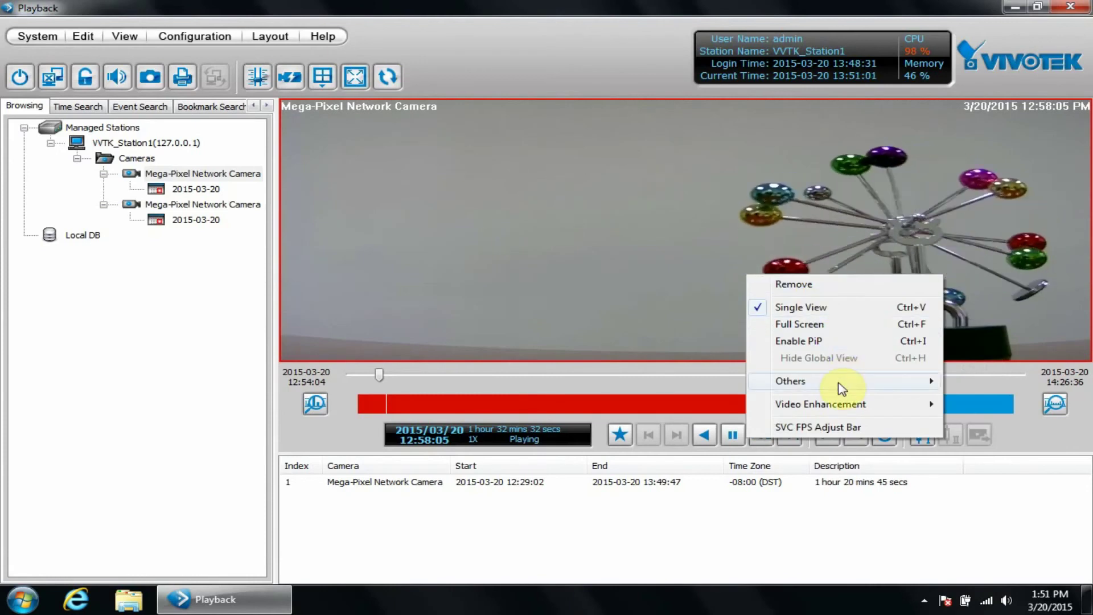
mouse_move(840, 385)
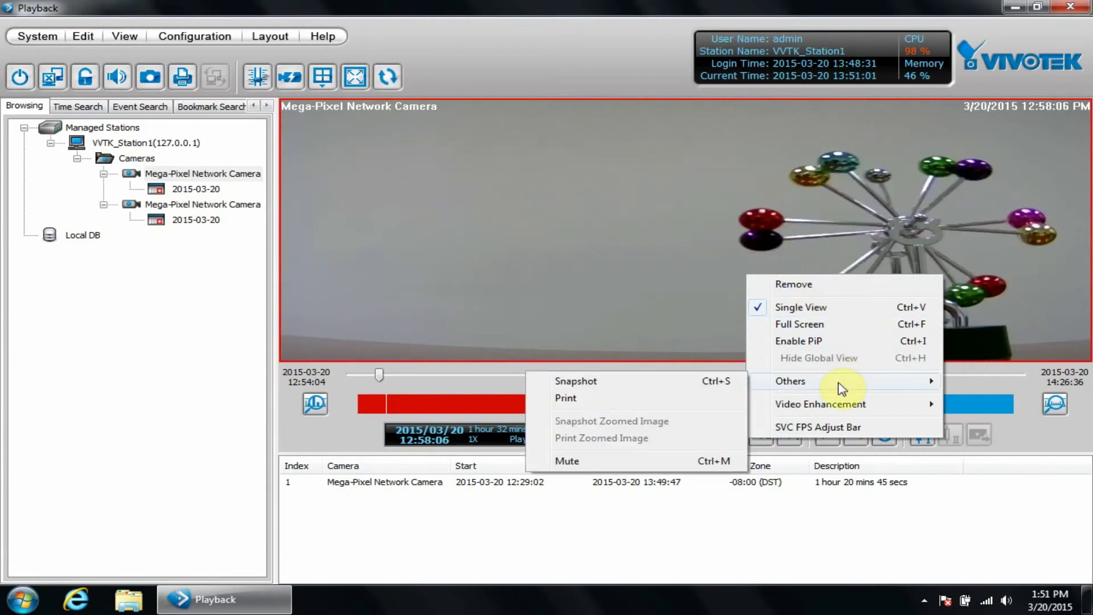
click(608, 386)
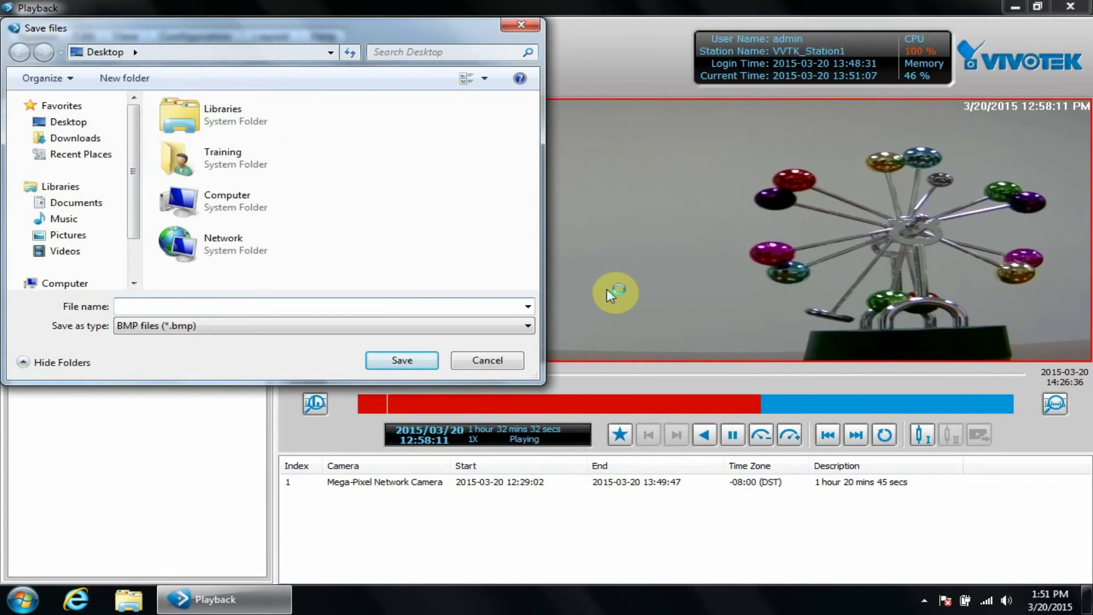
- Save the snapshot to the Desktop as Snap1.bmp and minimize Playback
click(176, 308)
text(Snap1)
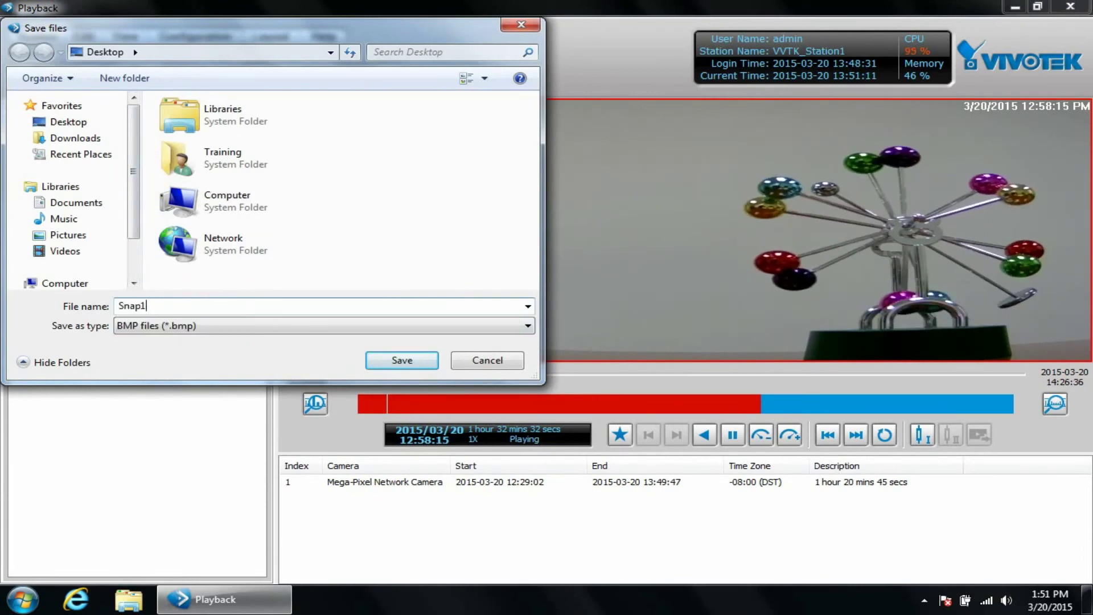
key(Return)
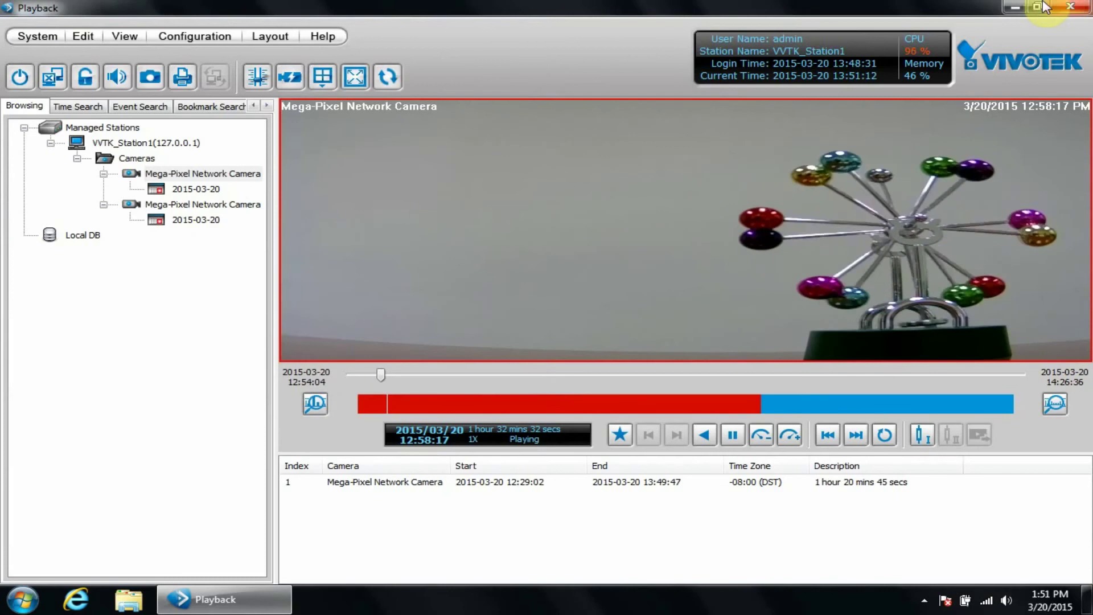
click(1015, 7)
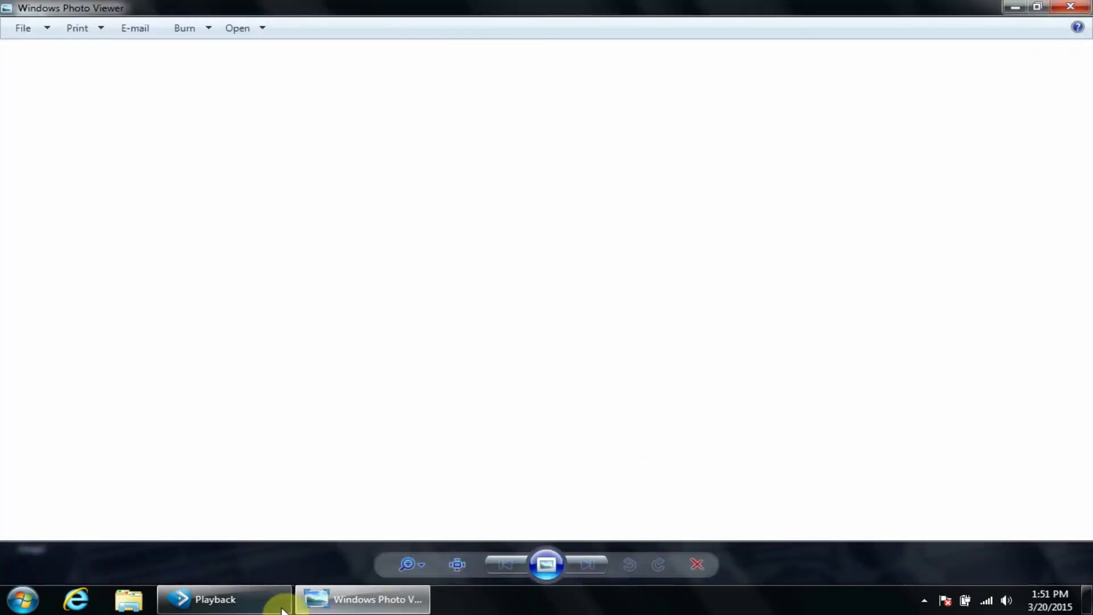
- Return to the Playback window and turn picture-in-picture zoom back on
click(283, 609)
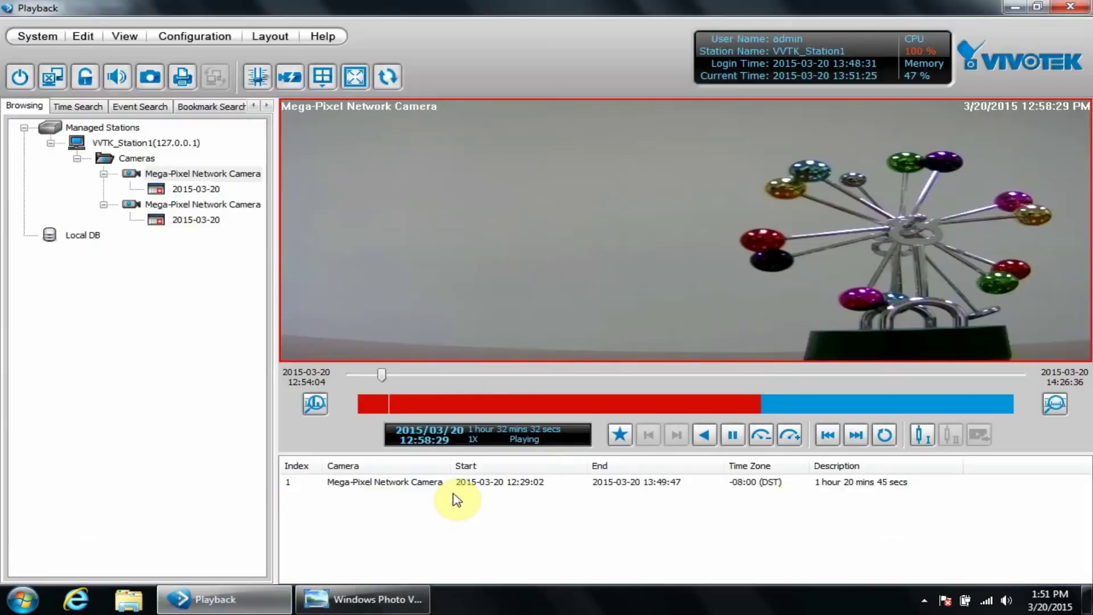
right_click(708, 317)
mouse_move(775, 424)
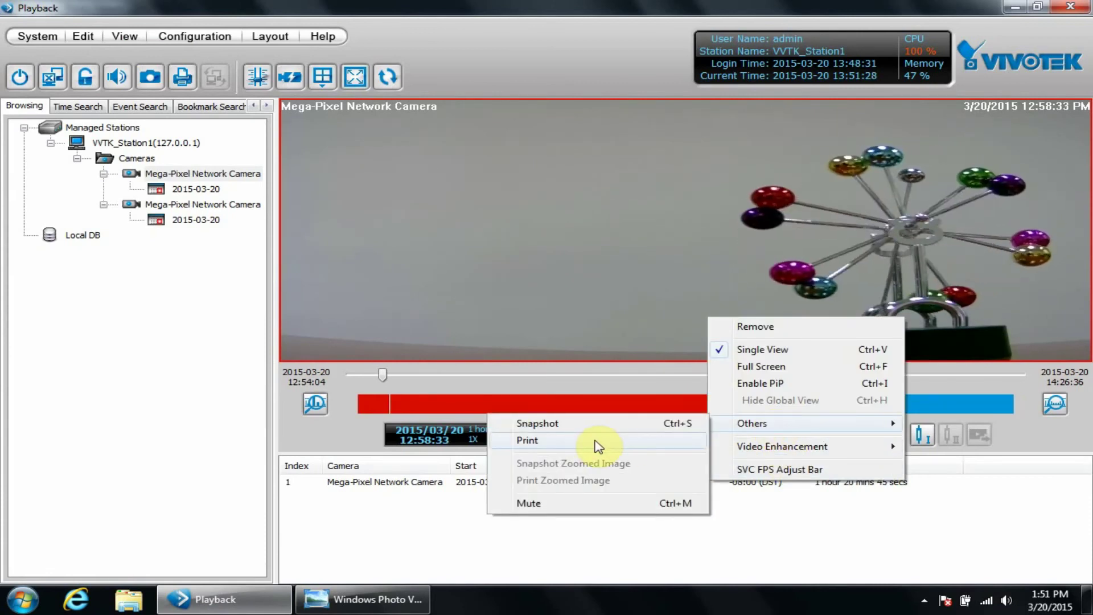
click(819, 383)
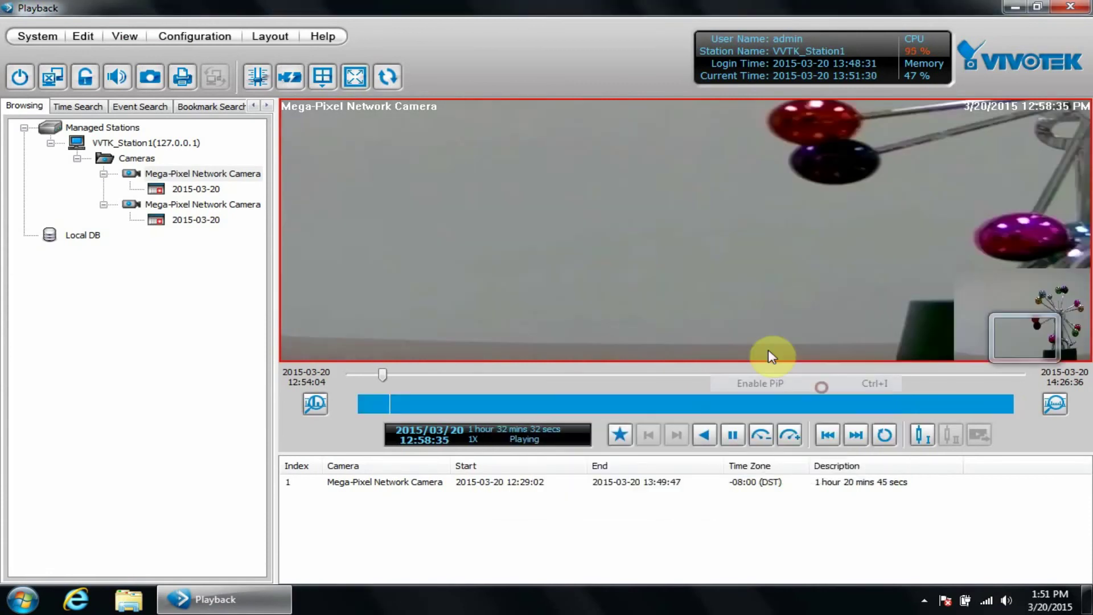
- Look at Others > Snapshot Zoomed Image without capturing, then bring the video options back up
right_click(703, 252)
mouse_move(773, 365)
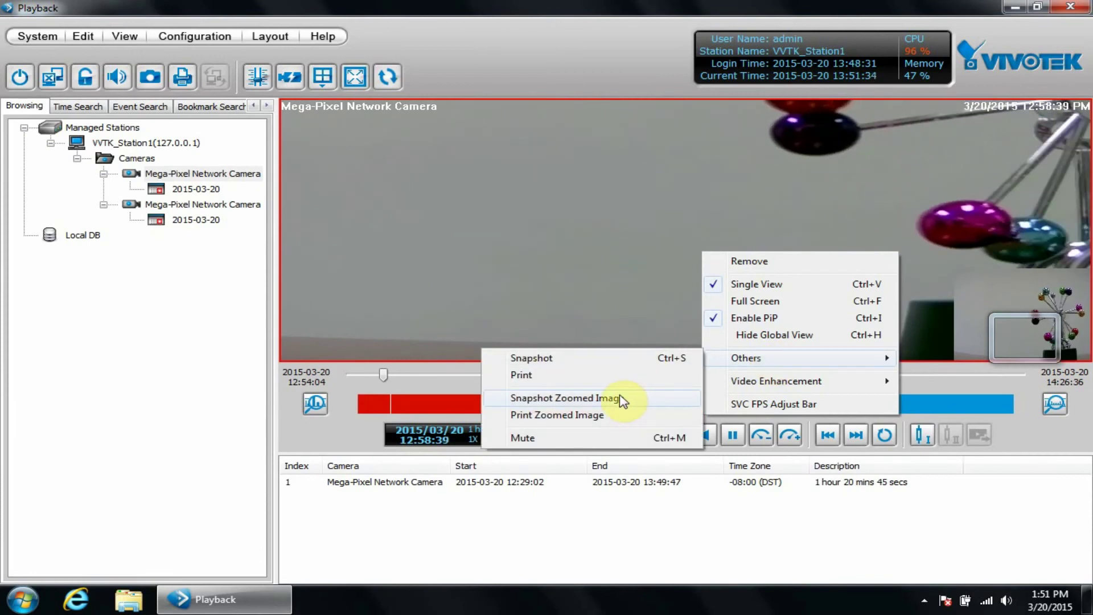
click(617, 284)
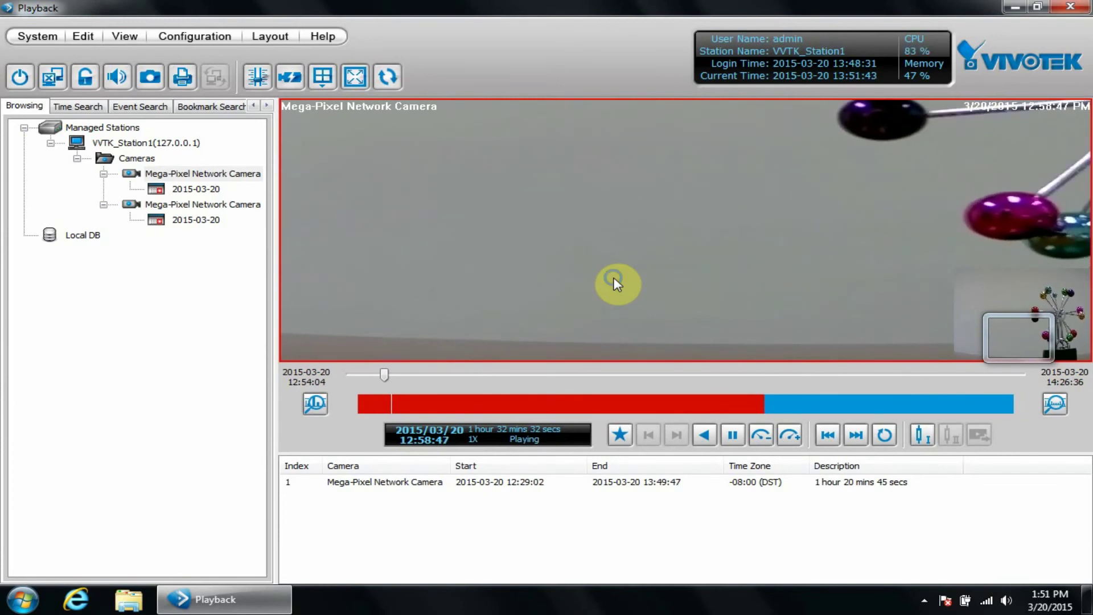
right_click(617, 285)
- Apply Normal then Snowy defog under Video Enhancement, then set Defog to Disabled
mouse_move(690, 407)
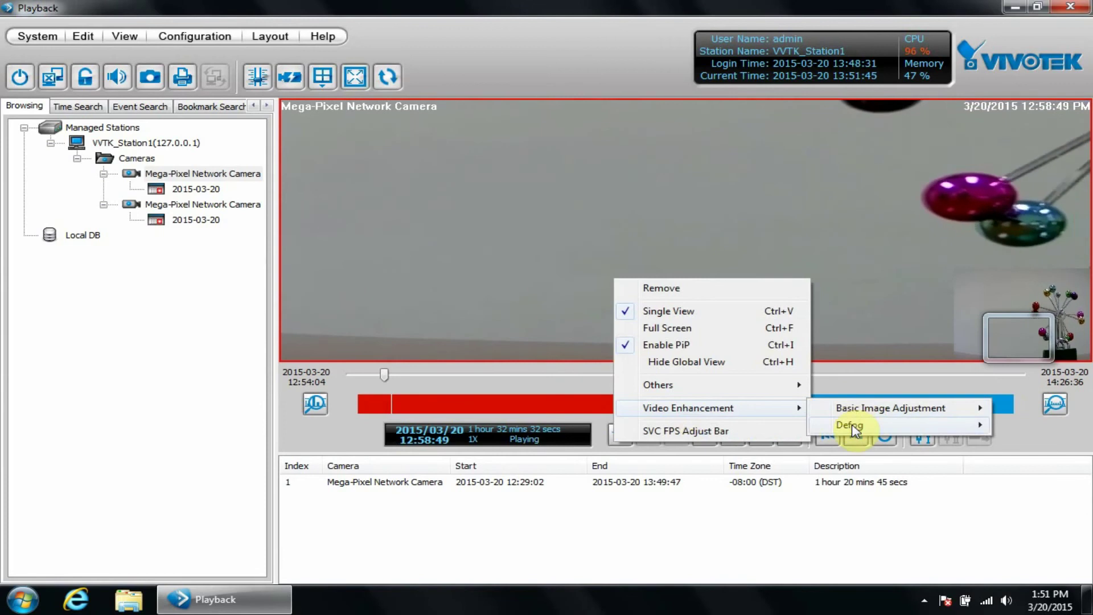
mouse_move(854, 430)
click(740, 472)
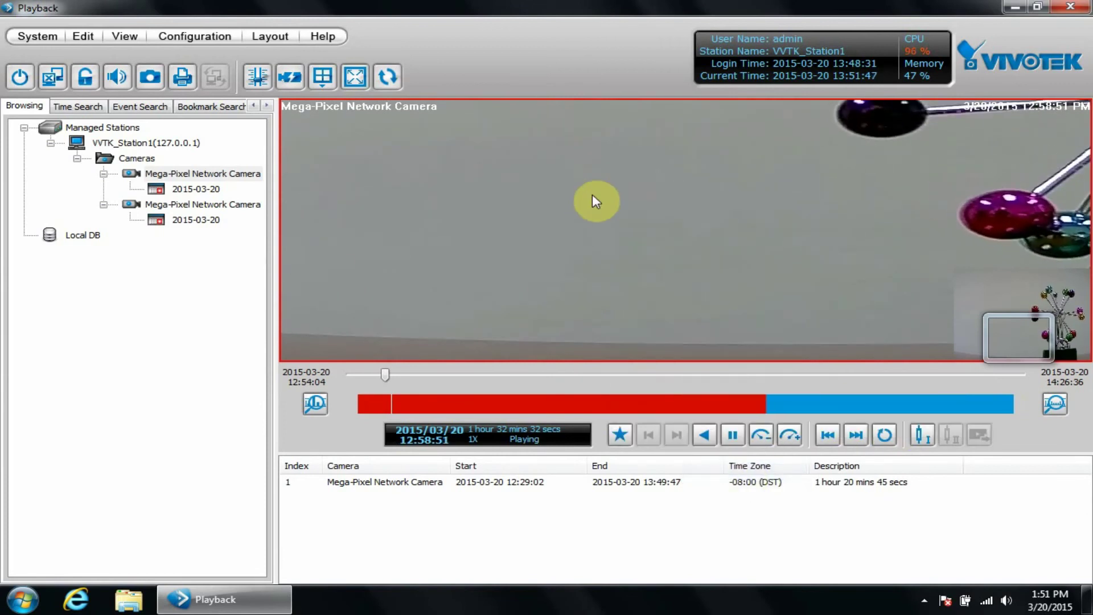
right_click(611, 216)
mouse_move(694, 347)
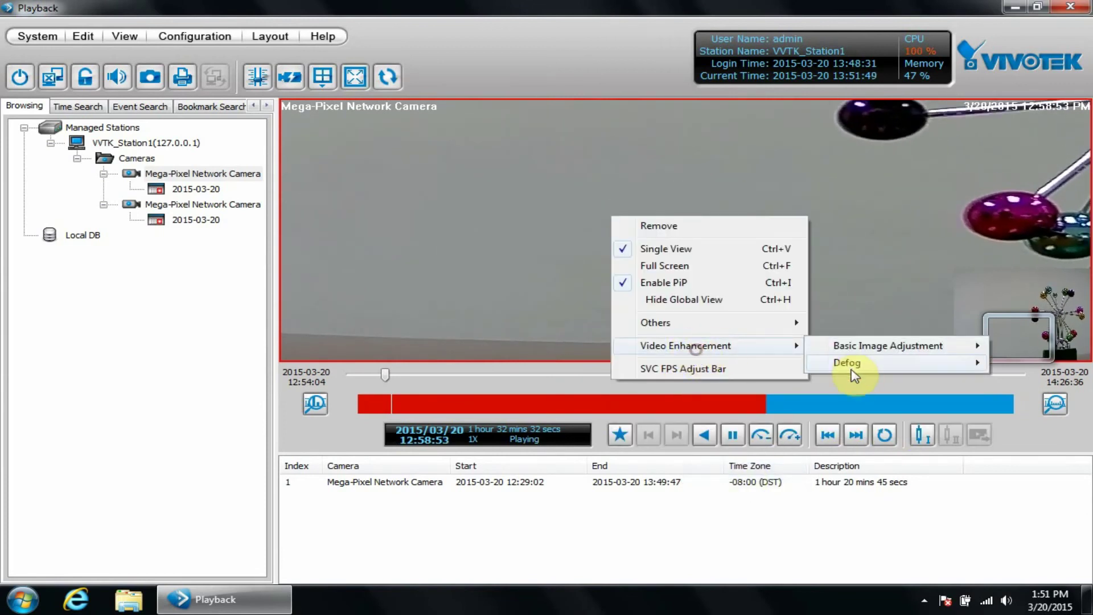
mouse_move(848, 364)
click(754, 458)
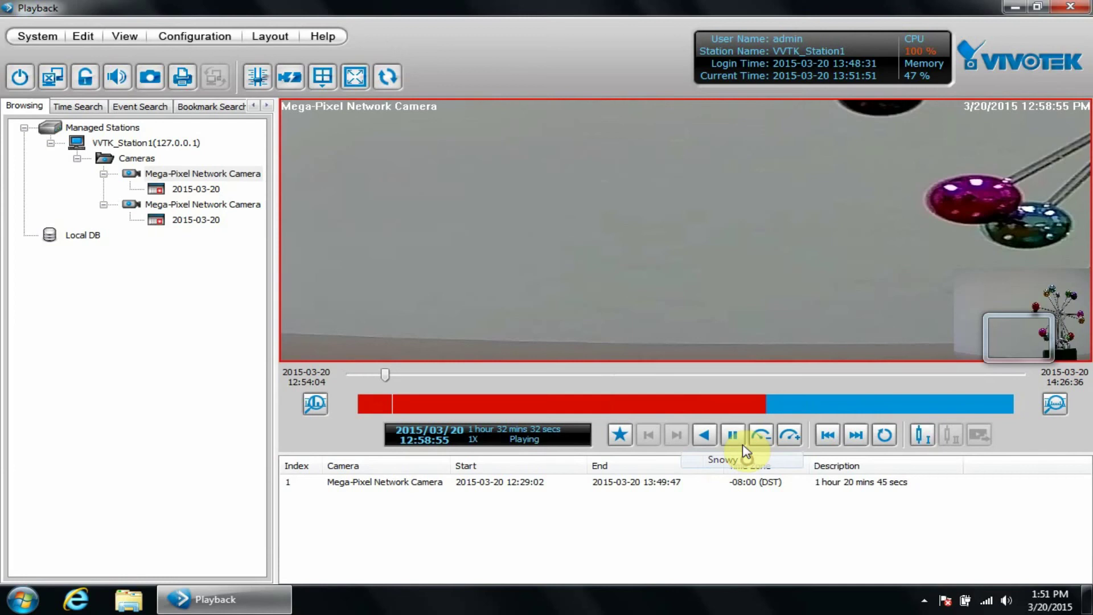
right_click(678, 255)
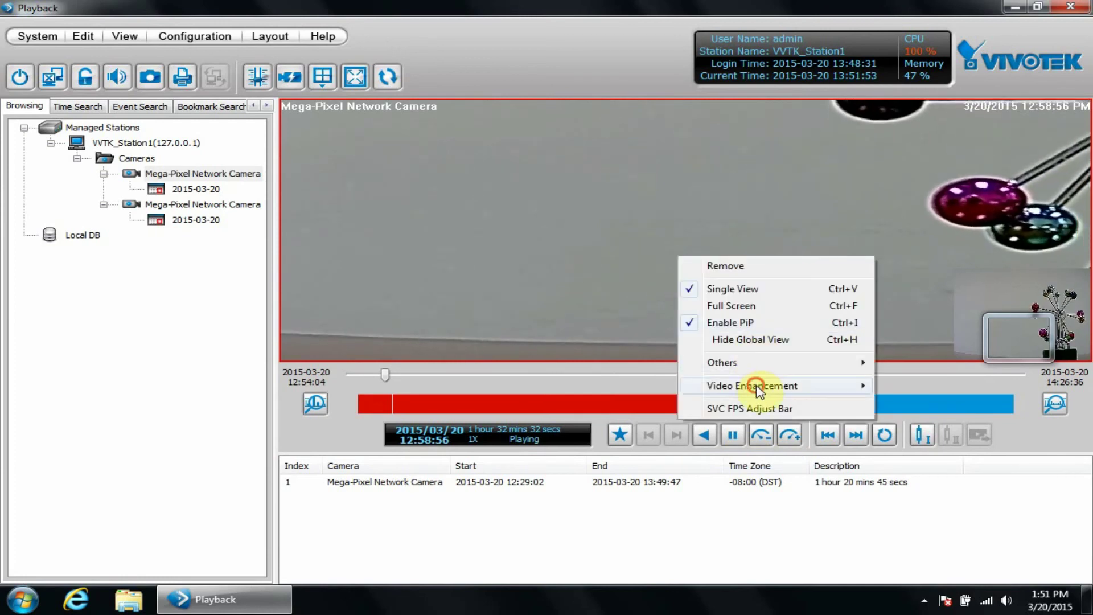
mouse_move(757, 385)
mouse_move(885, 403)
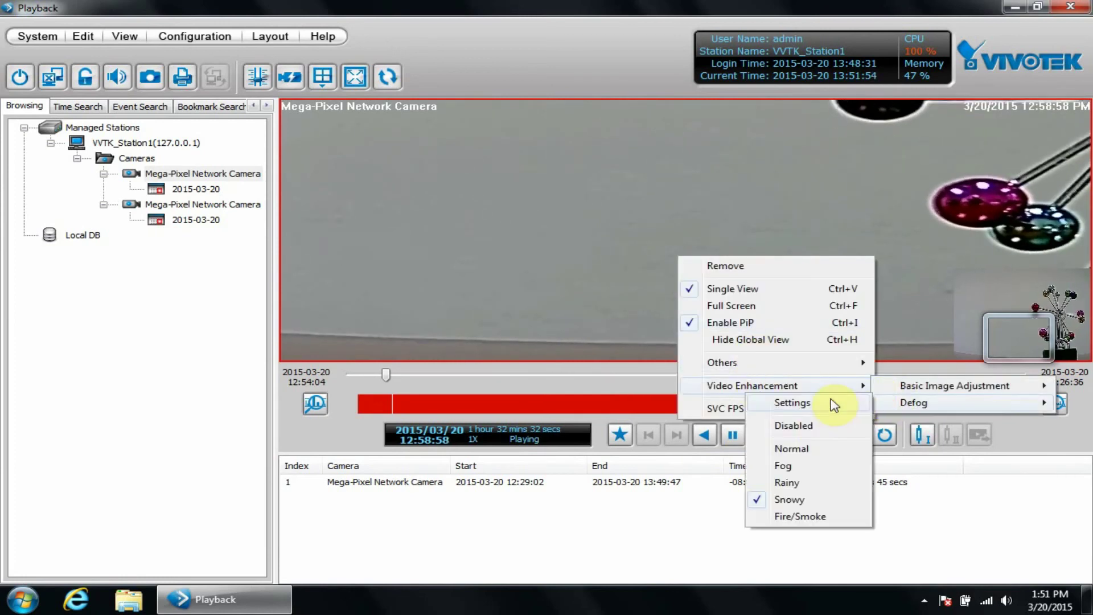
click(813, 426)
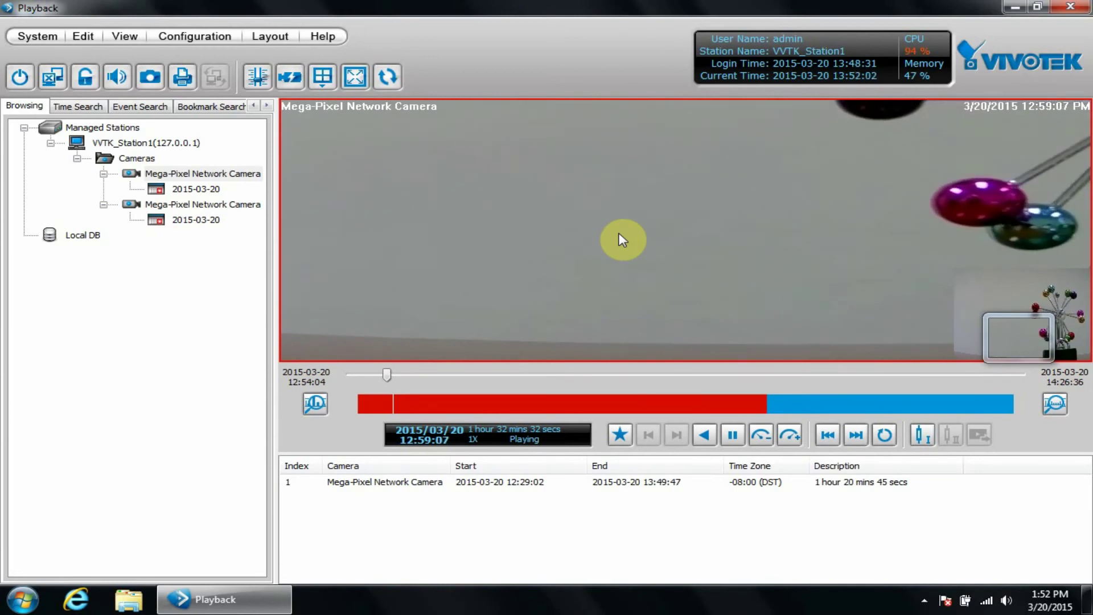
right_click(647, 197)
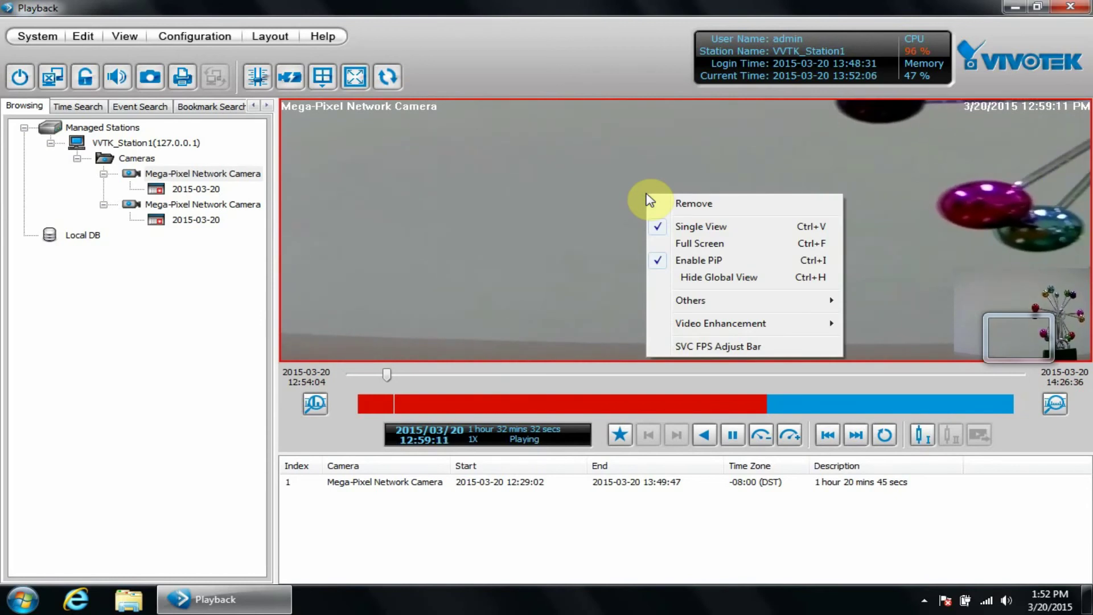
click(714, 346)
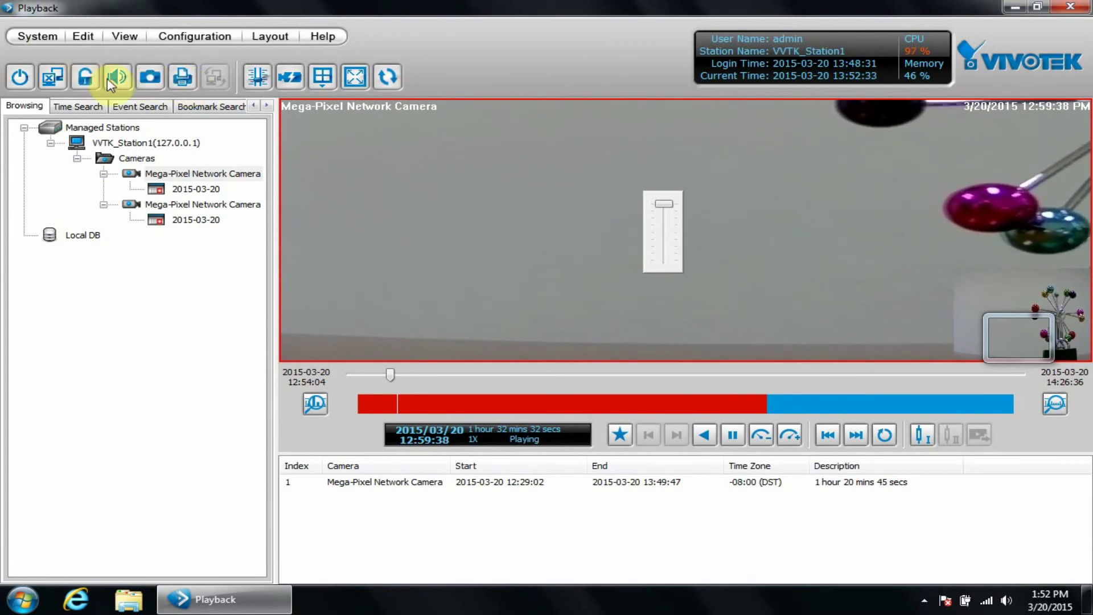
click(175, 55)
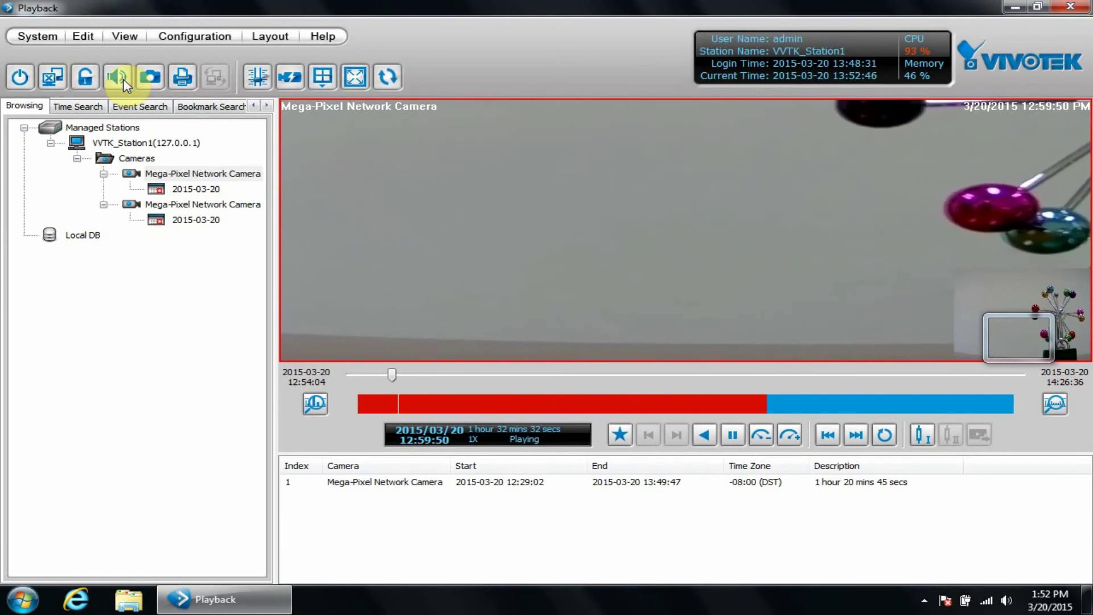
- Return to the nine-pane grid and toggle Enable PIP on the bottom-middle camera
right_click(551, 179)
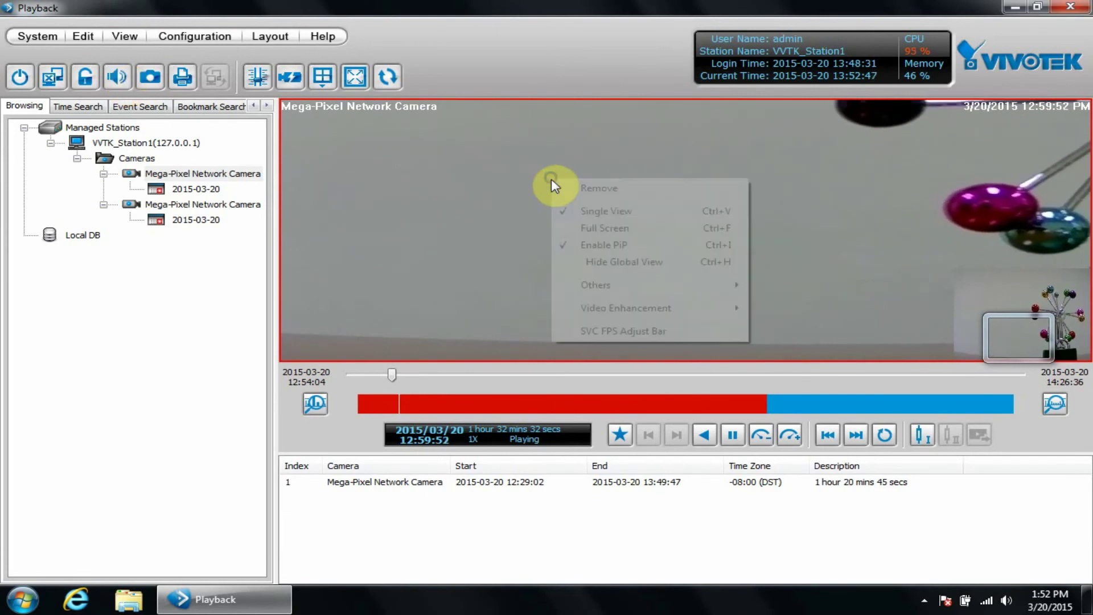
click(569, 209)
click(517, 170)
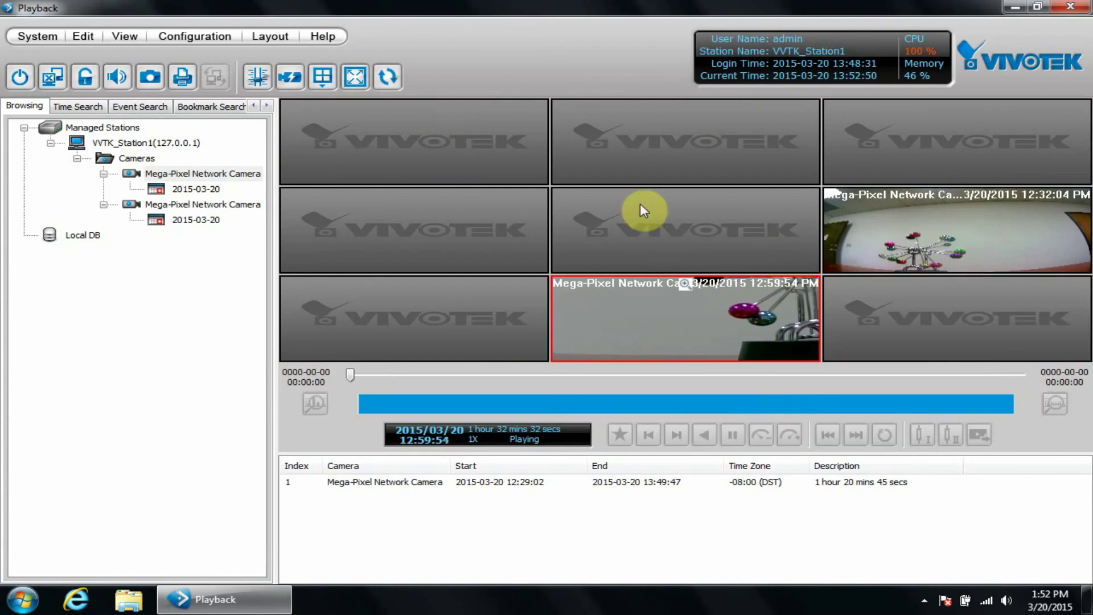
click(744, 318)
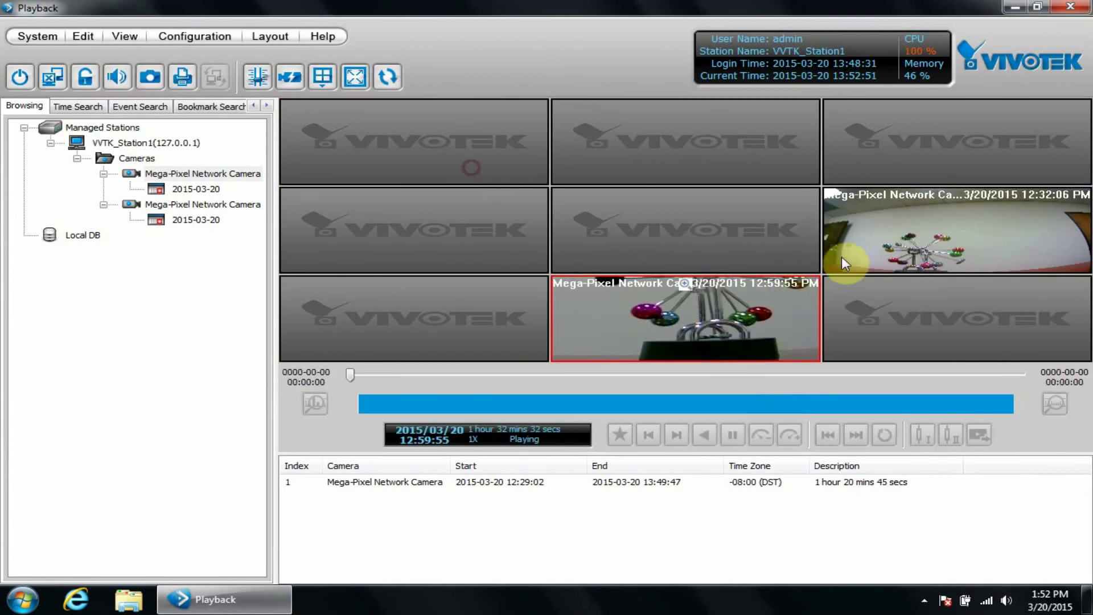
right_click(716, 329)
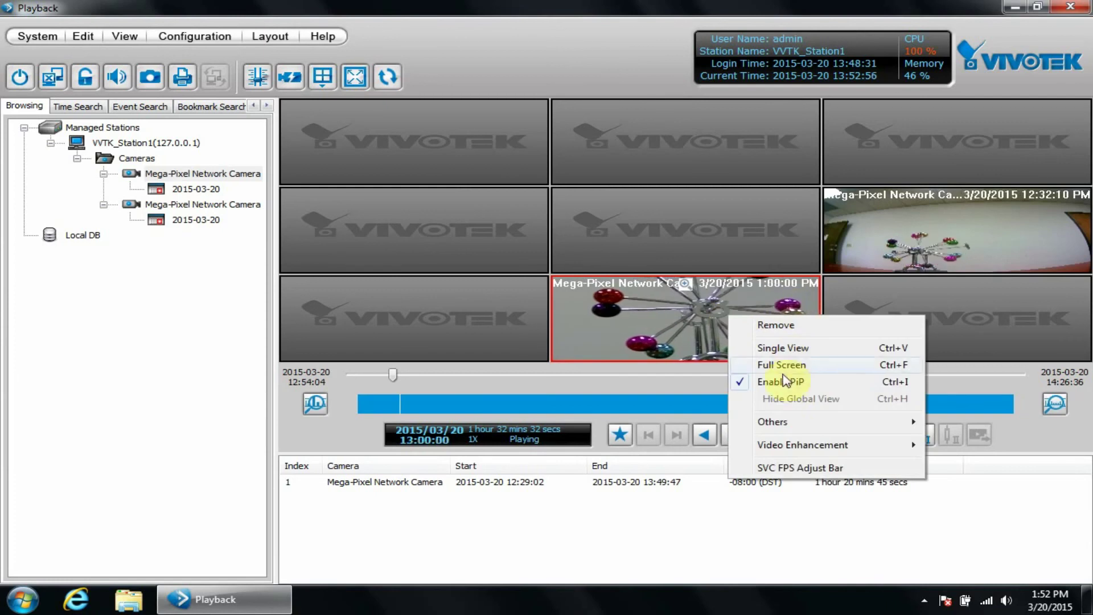
click(757, 380)
- Move the ferris-wheel camera top-left and the room camera top-middle, then rewind to 12:56:54
drag(731, 319, 507, 176)
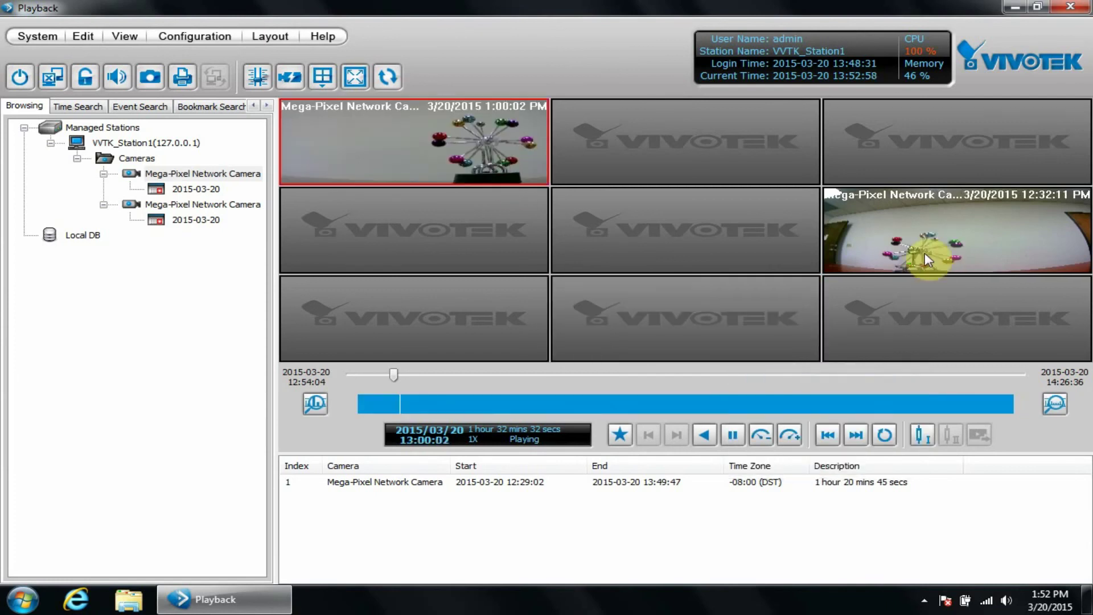
click(654, 142)
drag(828, 196, 654, 142)
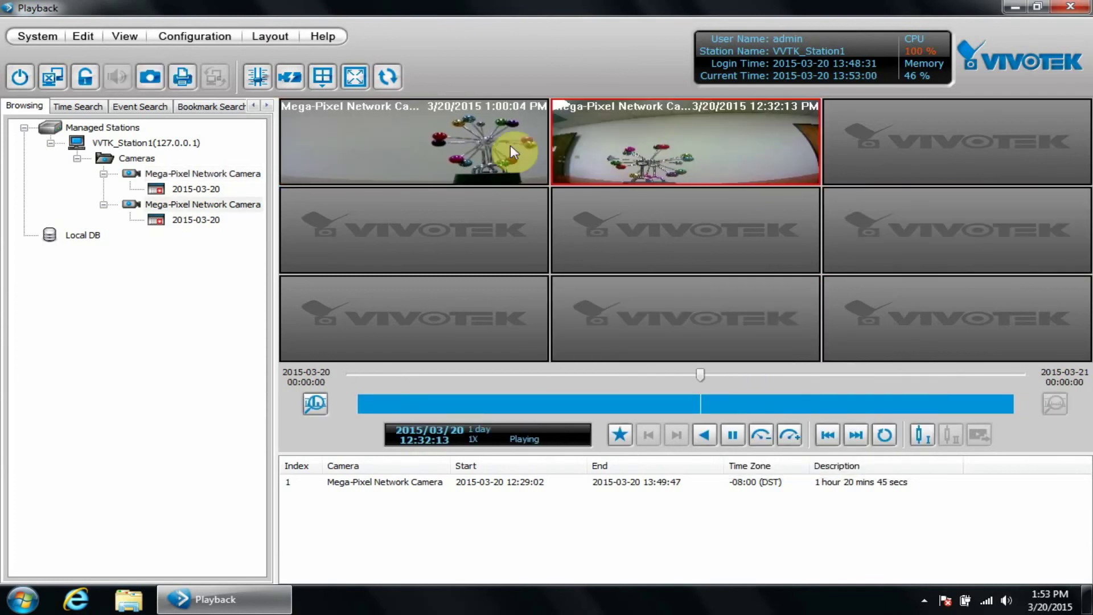
click(351, 135)
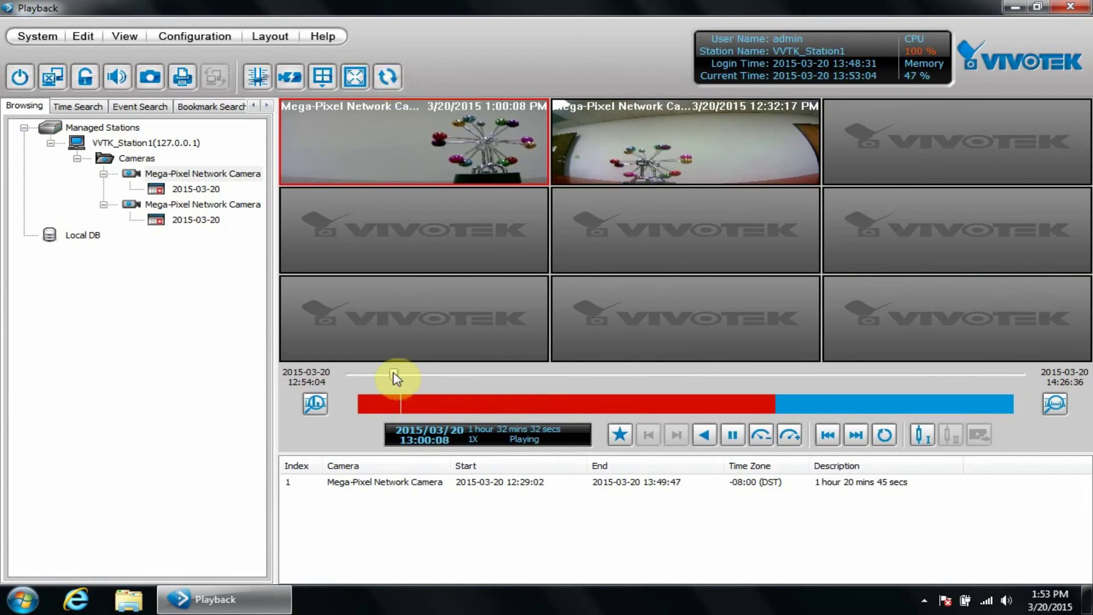
drag(394, 377, 372, 378)
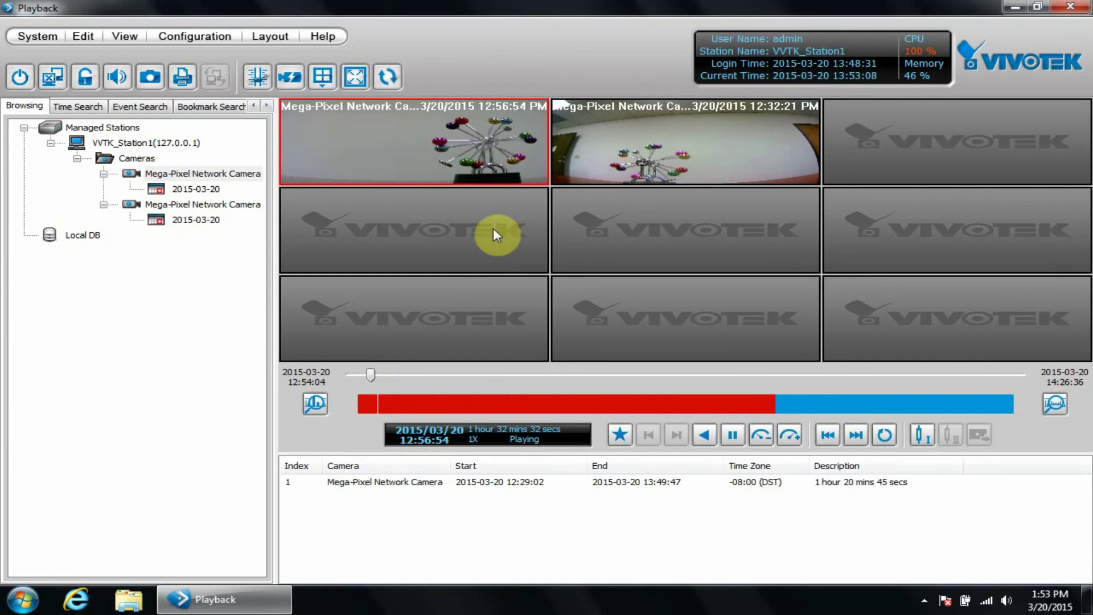
- Turn on Synchronous Playback and set the playback speed to 1/2X
click(387, 78)
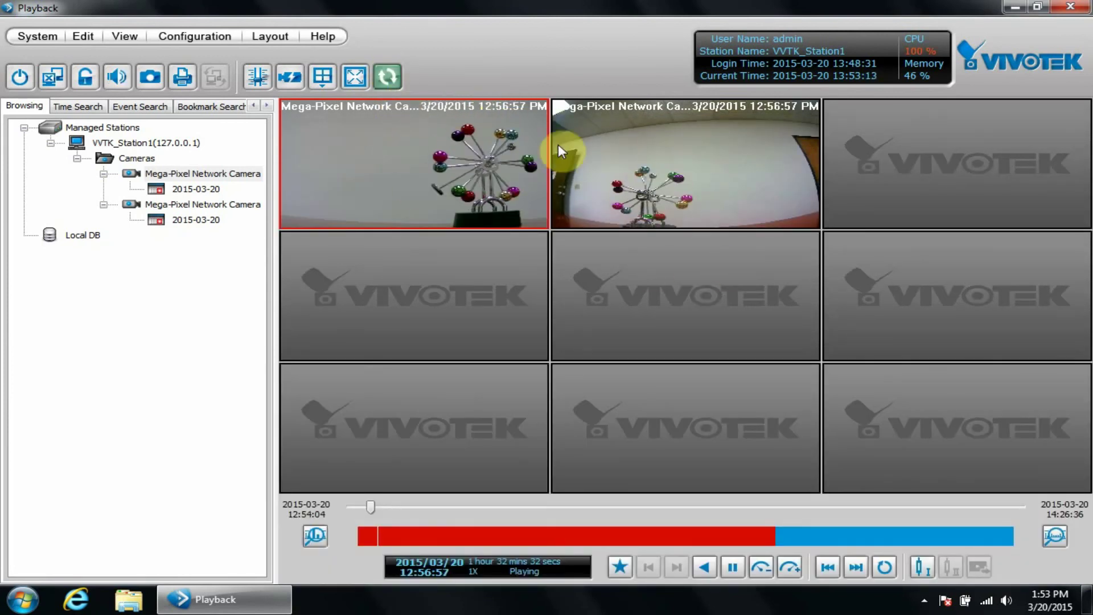
double_click(792, 568)
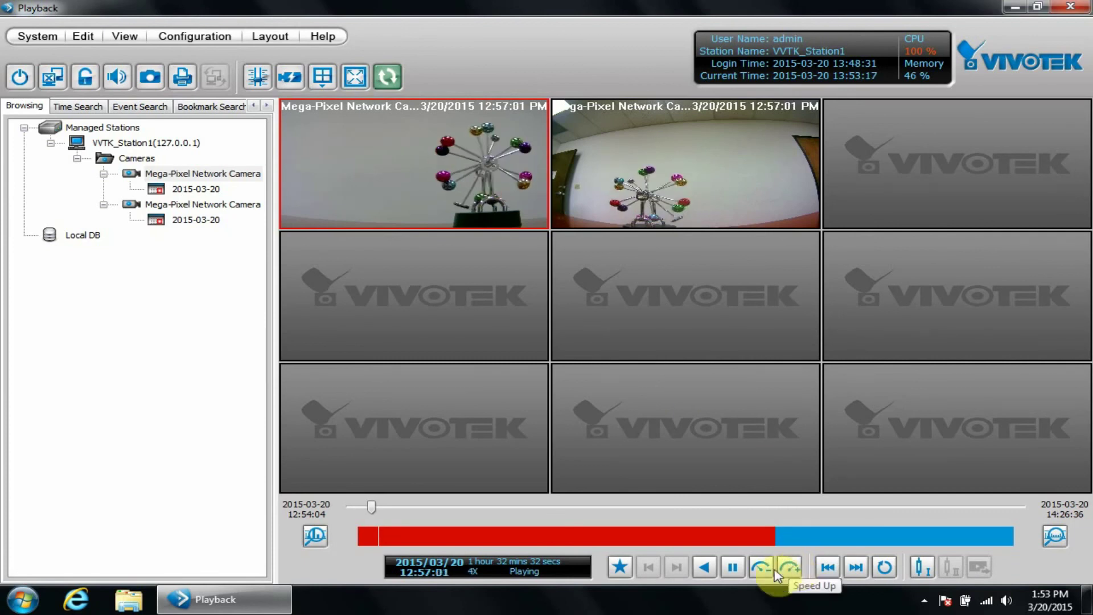
triple_click(753, 568)
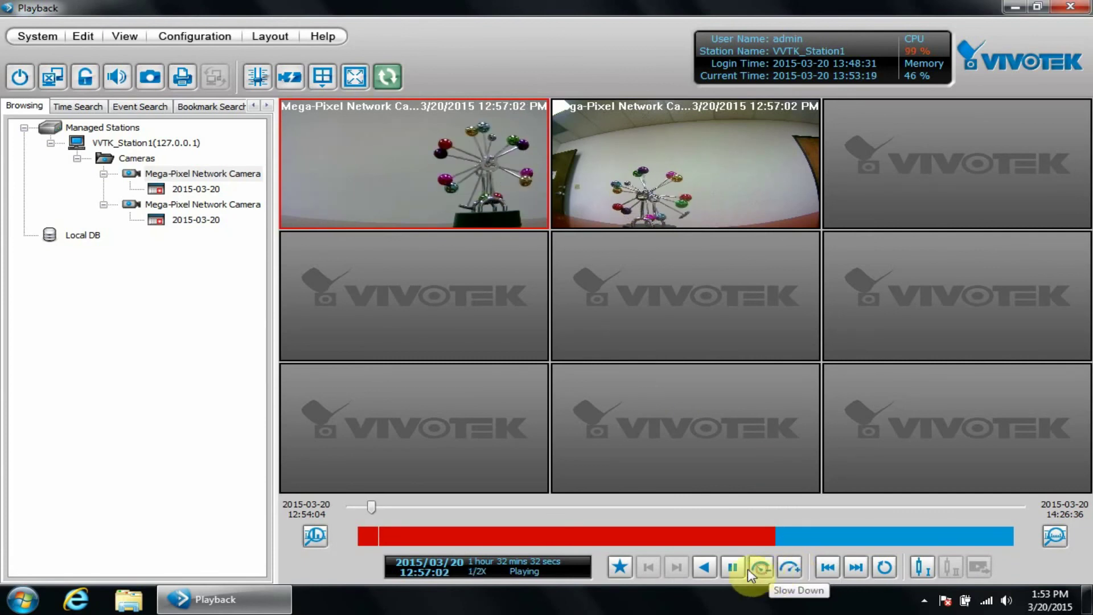
- Pause, rewind briefly, and pause both recordings at 12:57:02
click(733, 567)
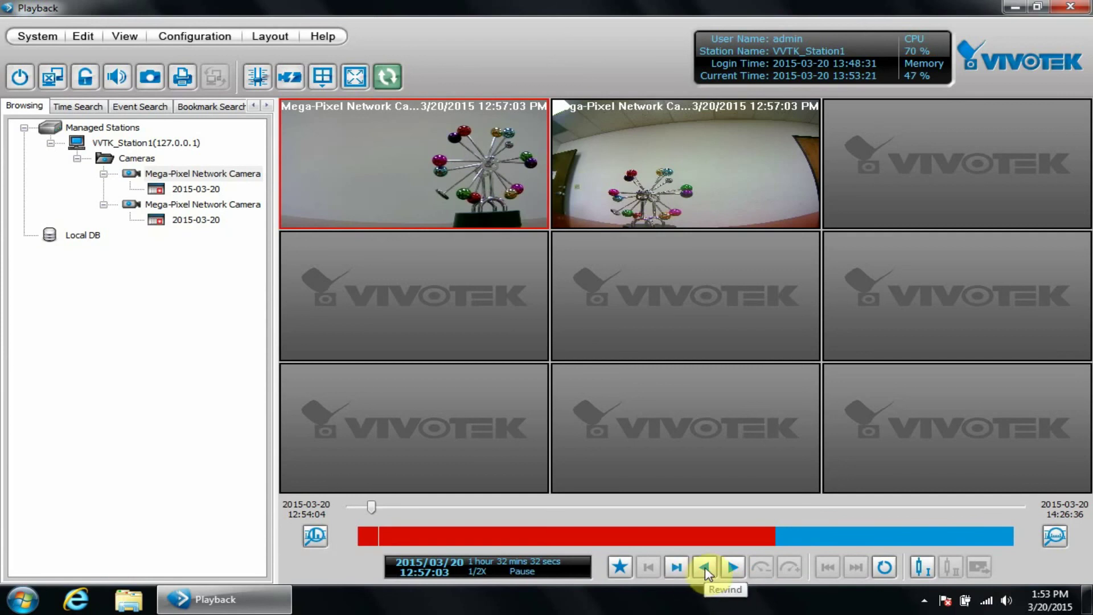
click(705, 568)
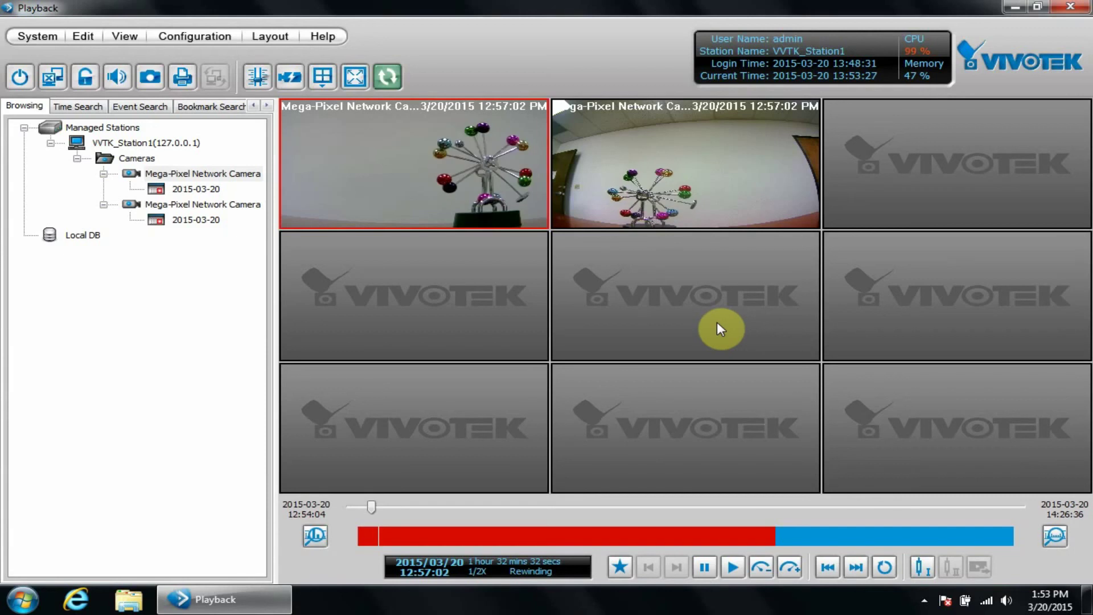
click(705, 567)
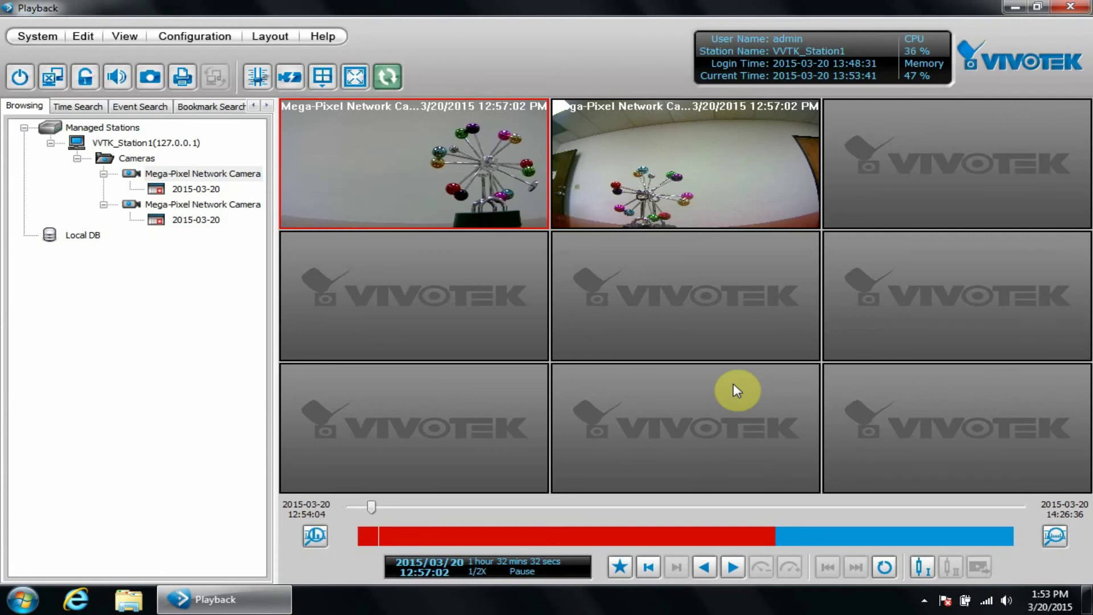
- Open Client Settings > Export Settings, compare 3GP and AVI, and keep EXE as export type
click(193, 38)
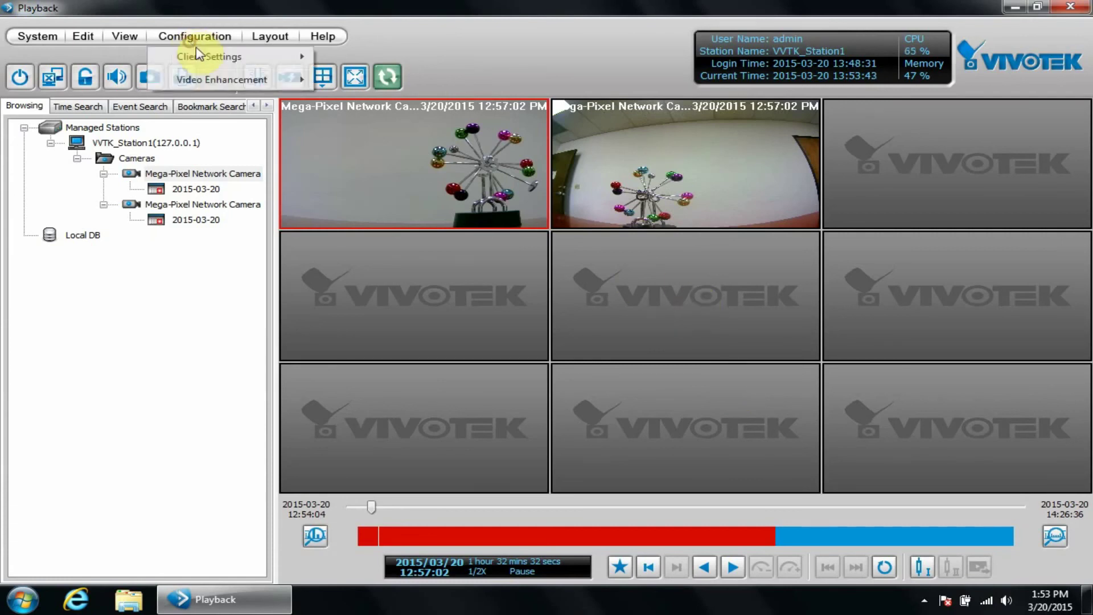
mouse_move(227, 57)
click(394, 73)
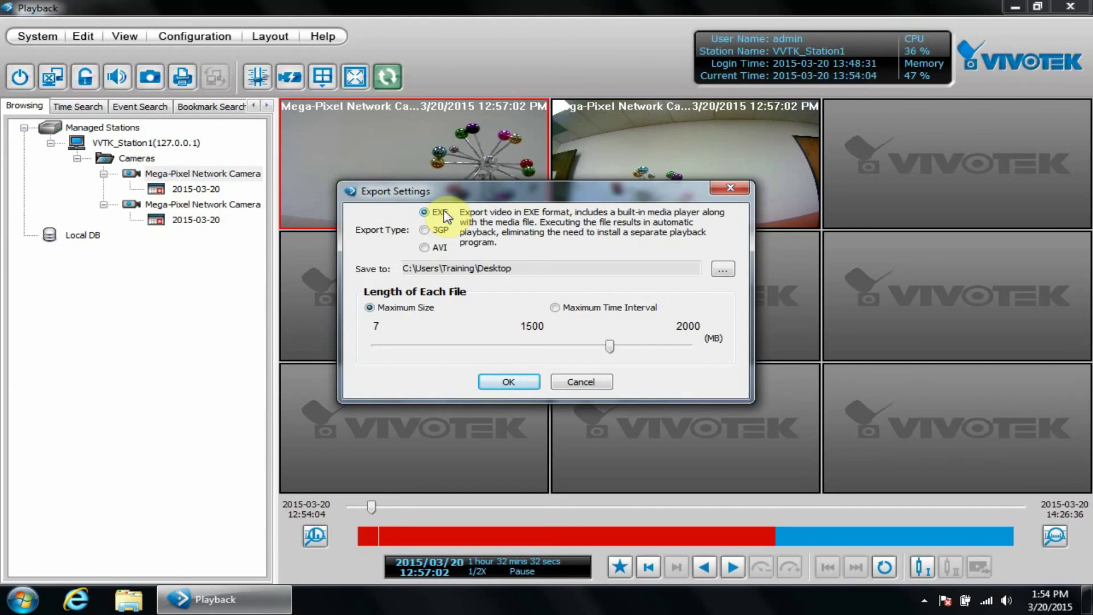
click(434, 231)
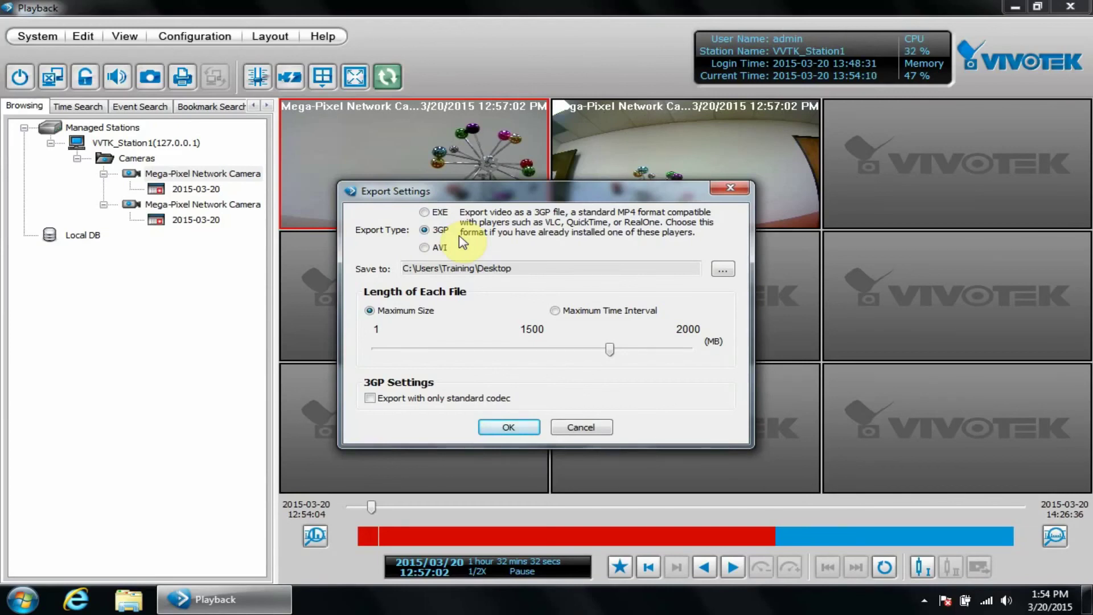
click(425, 247)
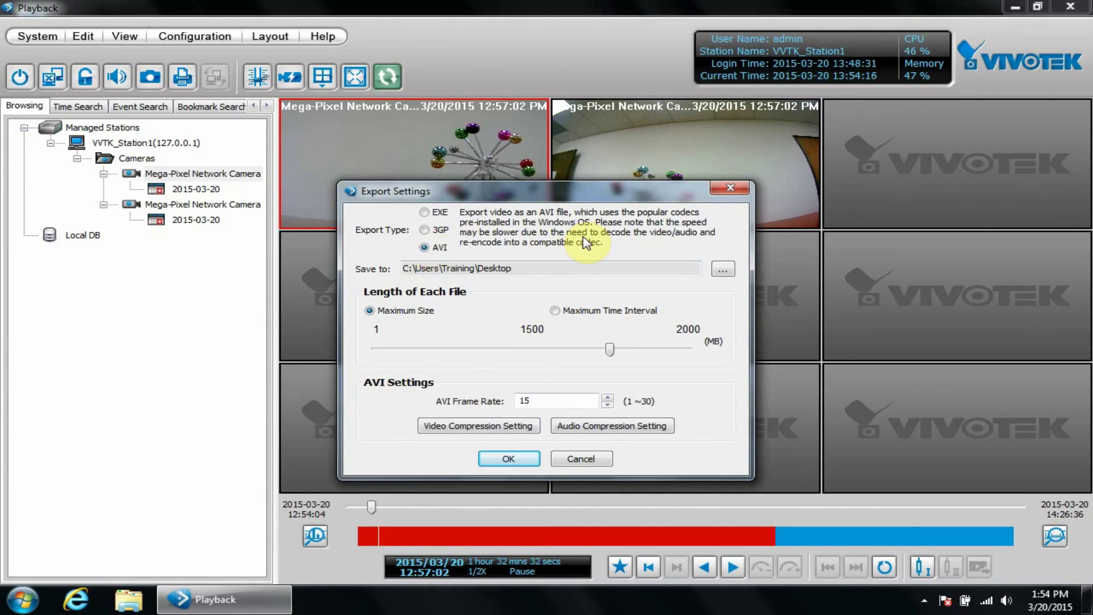
click(424, 212)
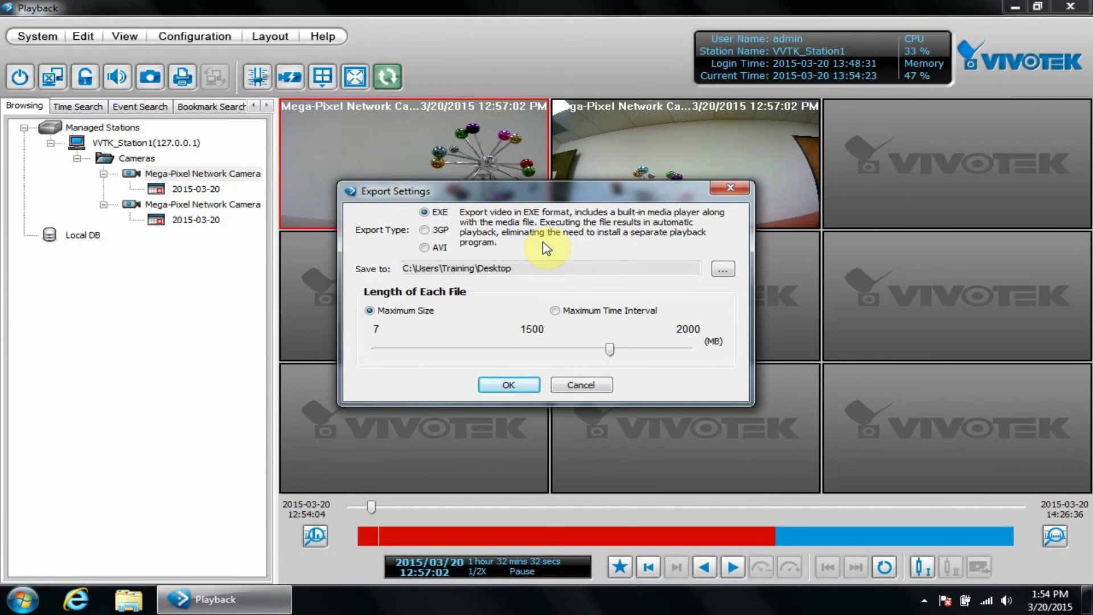
- Set Desktop as the export folder, try Maximum Time Interval, then switch back to Maximum Size
click(723, 269)
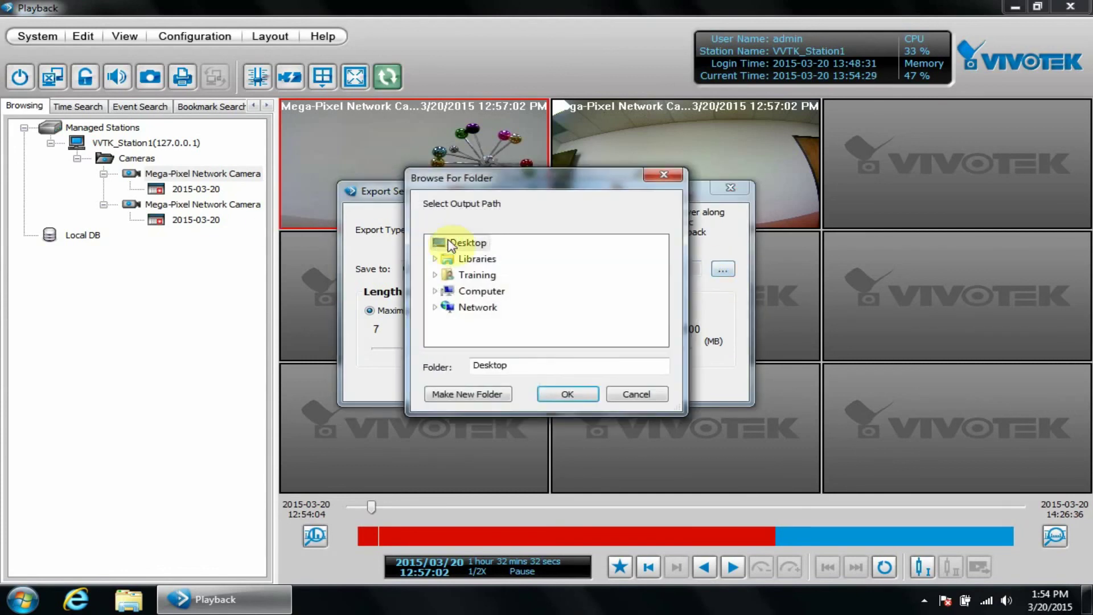
click(568, 394)
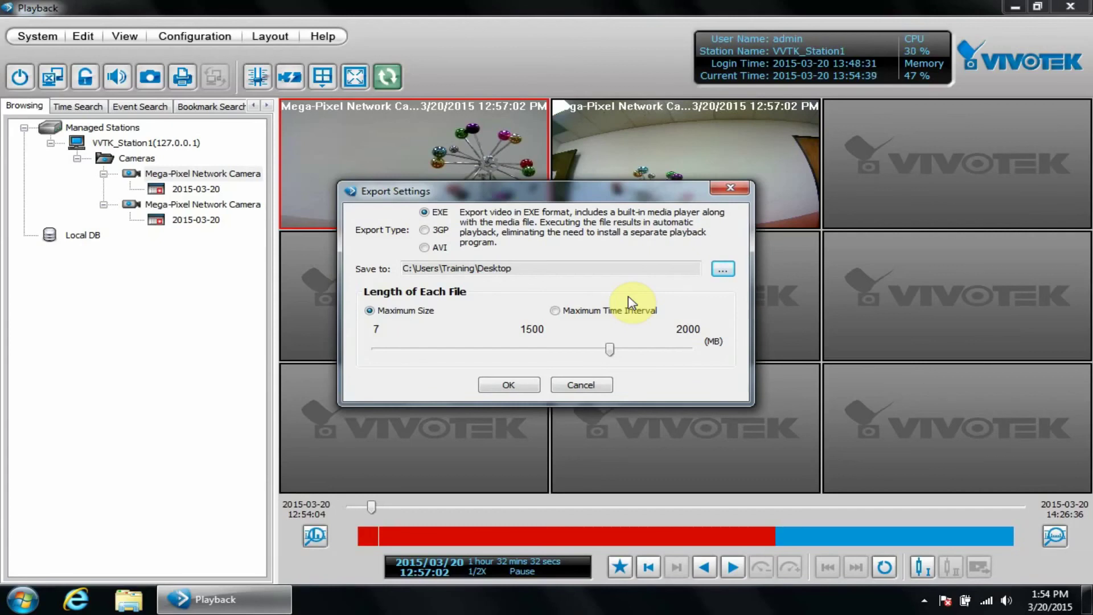
click(563, 310)
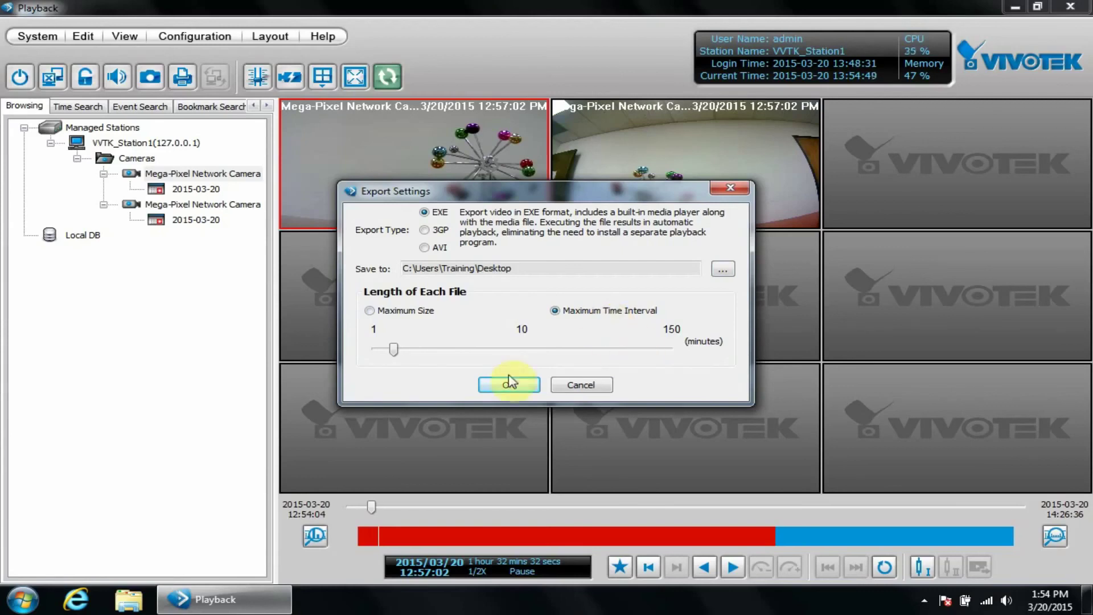
click(418, 312)
- Apply the settings, mark the clip from 12:57:02 to 12:57:57, and export it as EXE
click(491, 383)
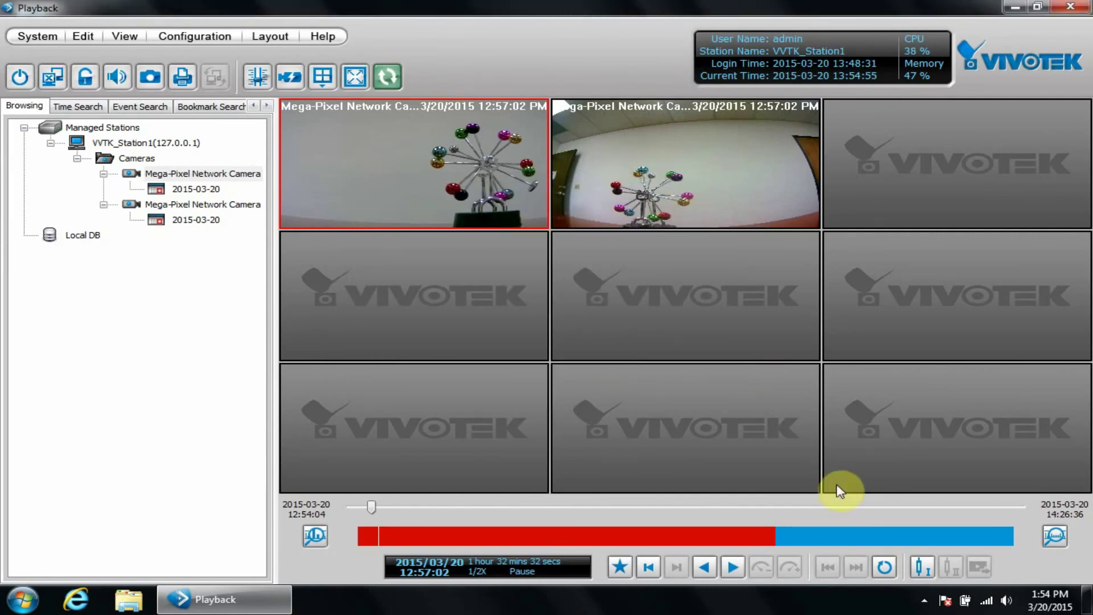
click(918, 567)
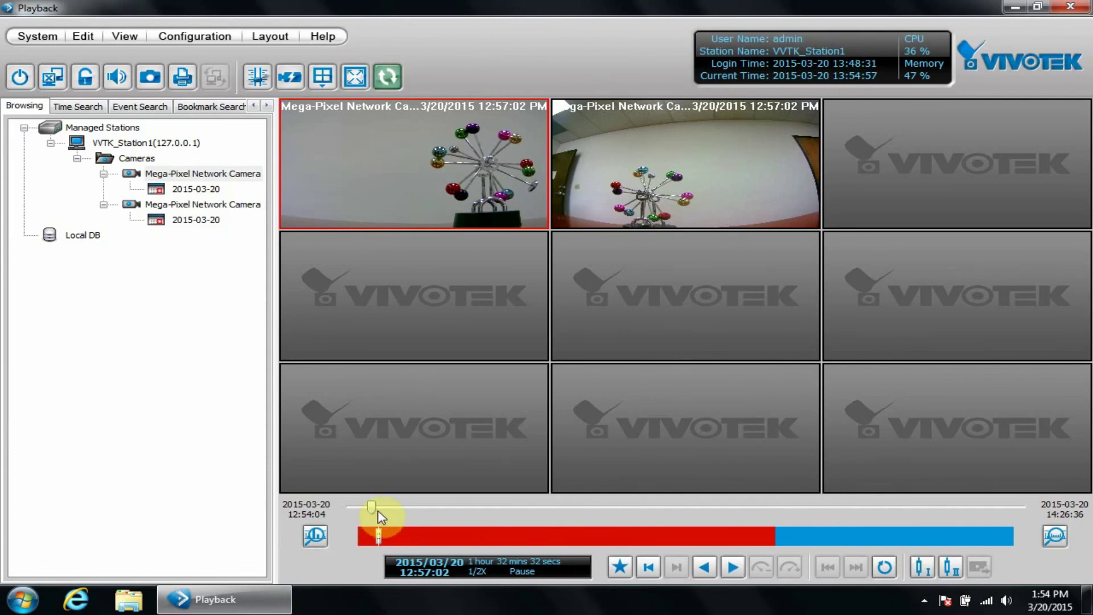
click(949, 567)
click(980, 567)
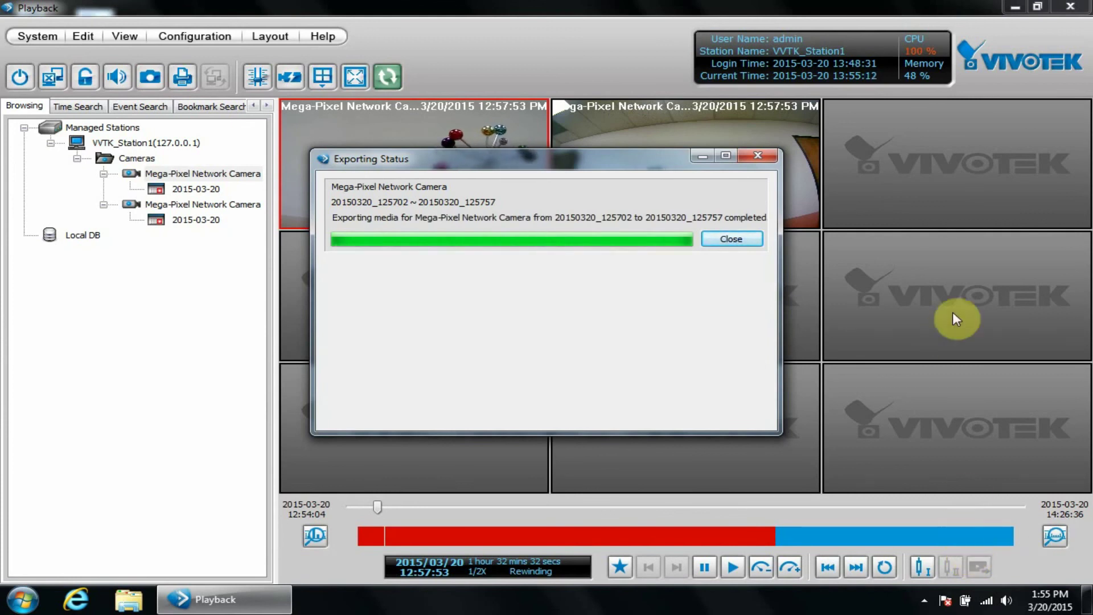
- Close the export status, minimize Playback, and launch the exported 20150320_125702~20150320_125757 clip from the desktop
click(733, 241)
click(1014, 7)
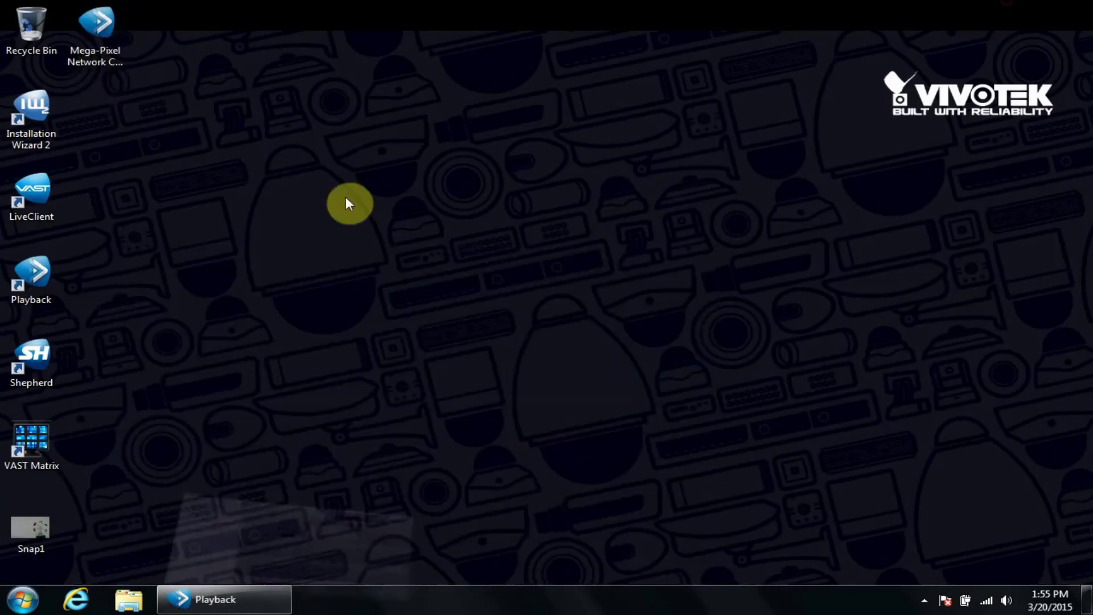
double_click(112, 64)
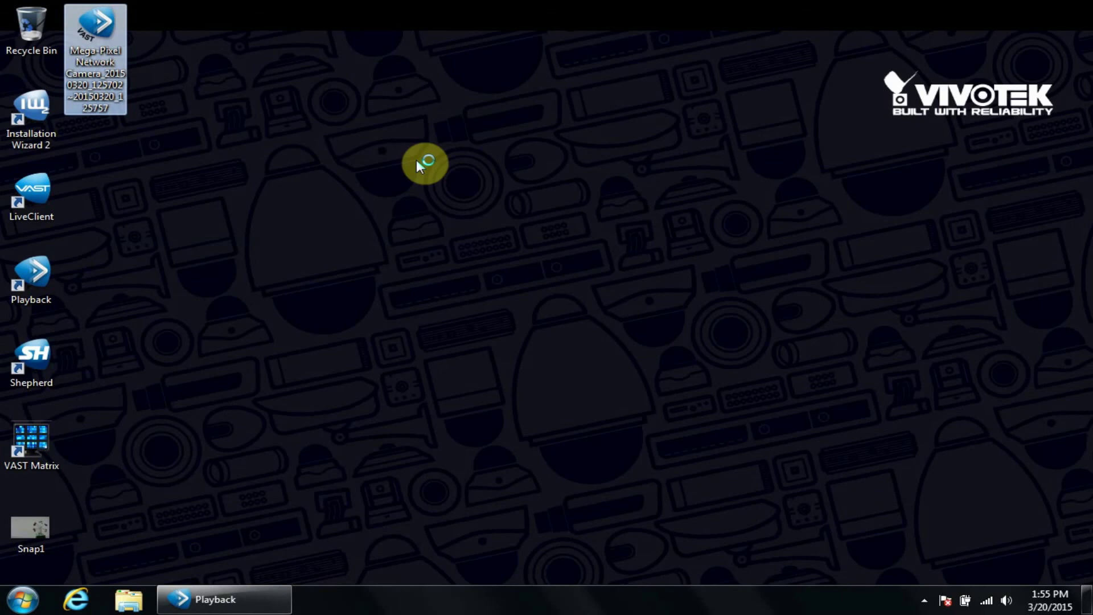